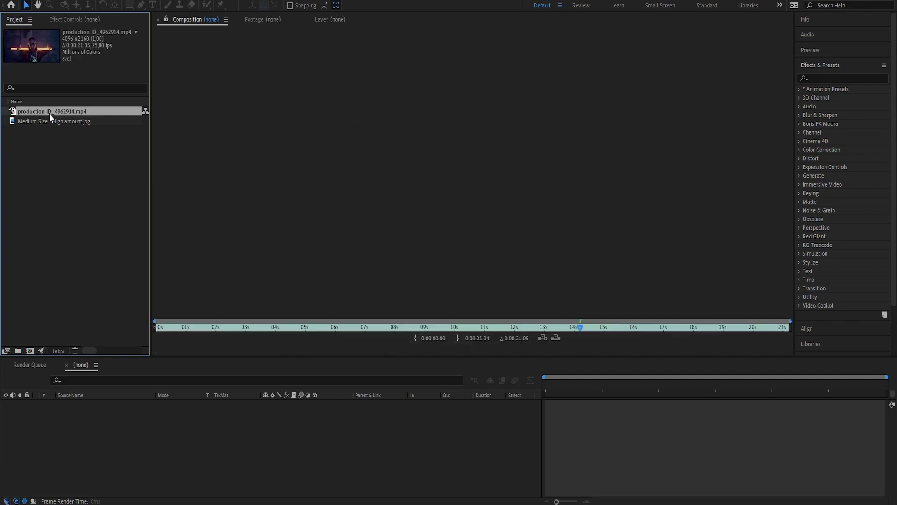
# Step: Preview production ID_4962914.mp4, then the bokeh still Medium Size - High amount.jpg
pyautogui.doubleClick(49, 113)
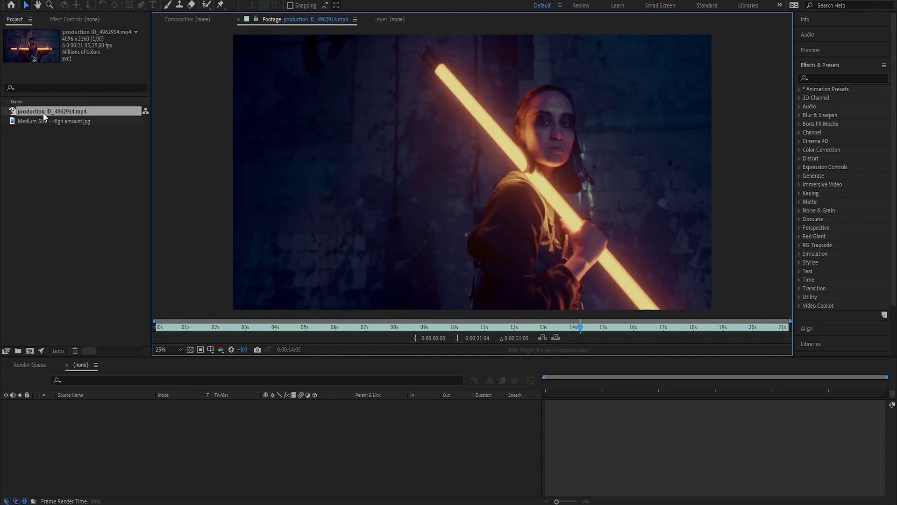
pyautogui.doubleClick(34, 124)
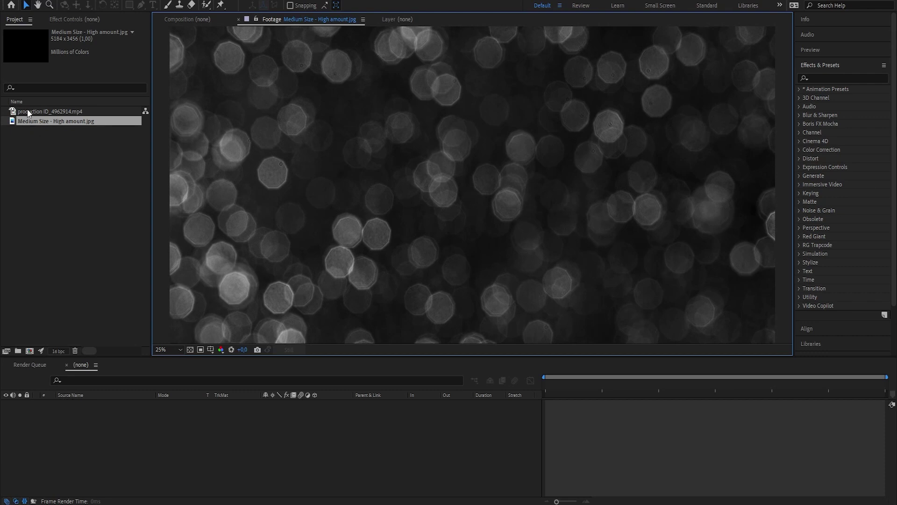
# Step: Create a composition from production ID_4962914.mp4 and rename it Girl
pyautogui.moveTo(27, 109); pyautogui.dragTo(154, 450)
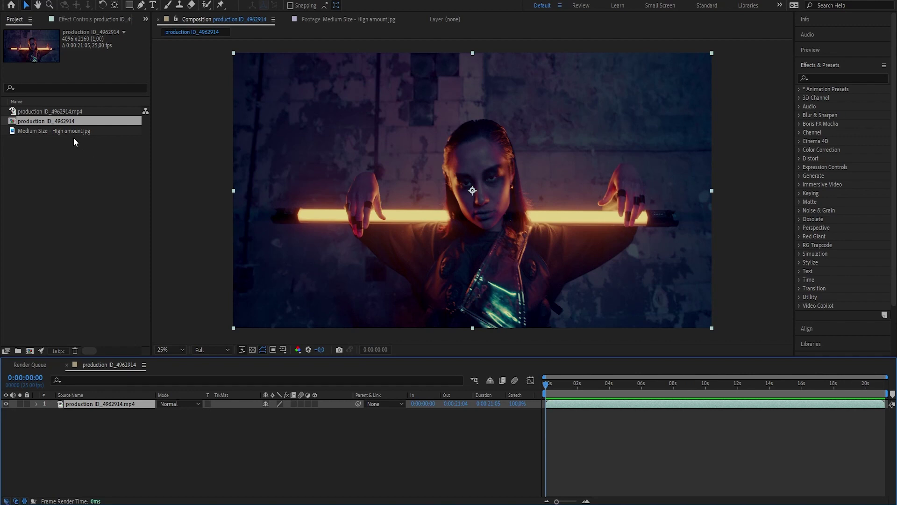
pyautogui.click(69, 123)
pyautogui.press('Return')
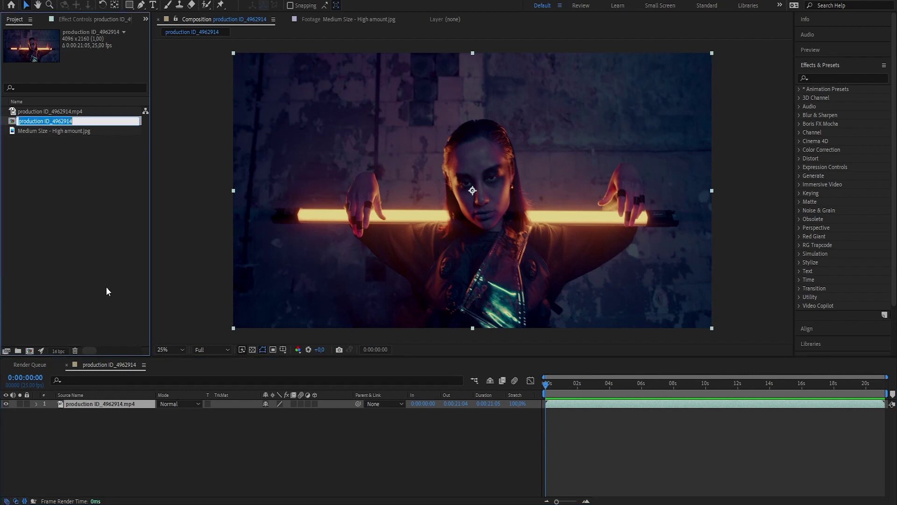
pyautogui.write('Gl')
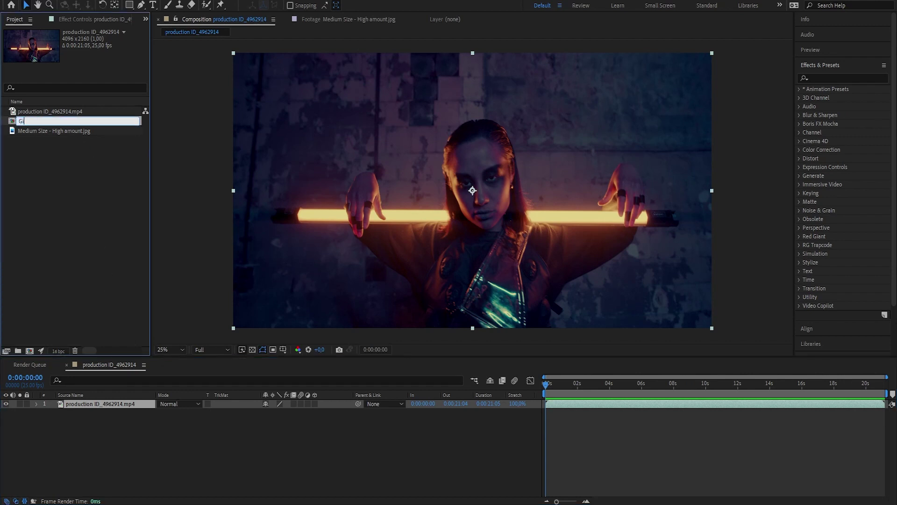
pyautogui.press('Return')
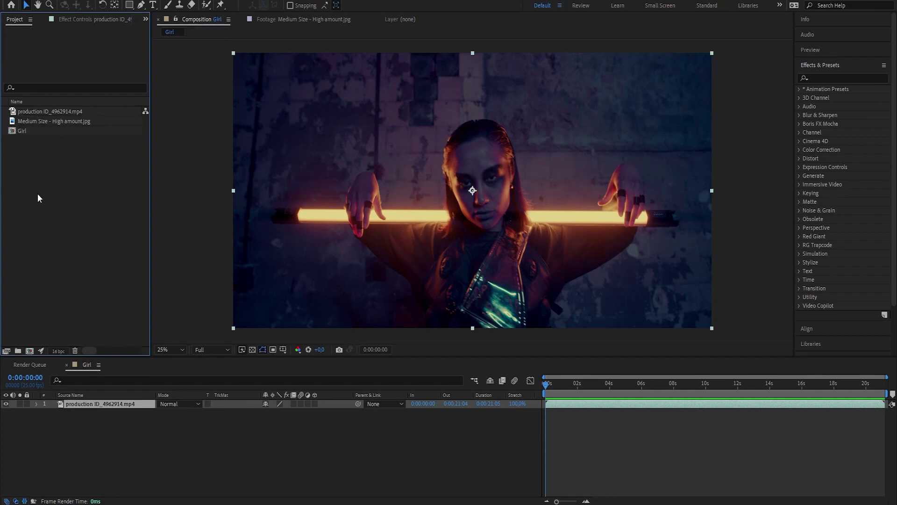
# Step: Duplicate the girl layer and apply Levels to the top copy, raising Input Black to about 20643,8
pyautogui.click(99, 401)
pyautogui.hotkey('ctrl', 'd')
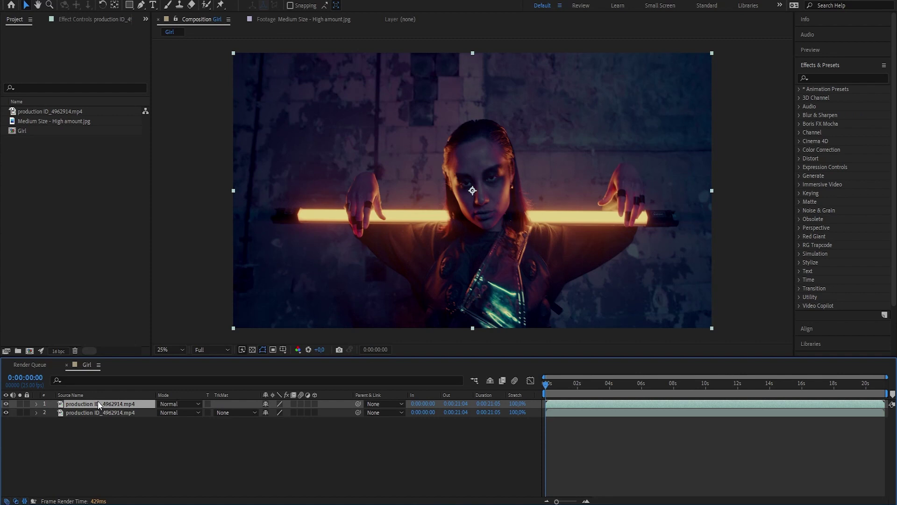
pyautogui.click(823, 76)
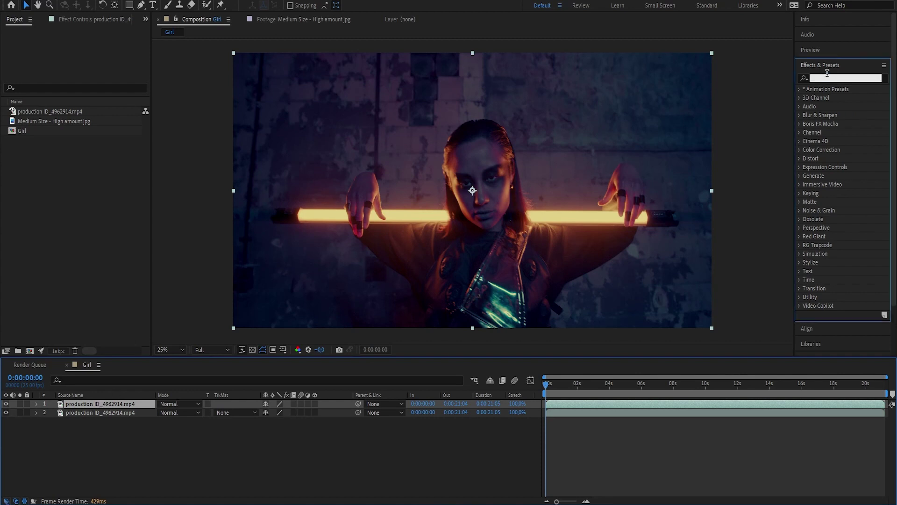
pyautogui.write('levels')
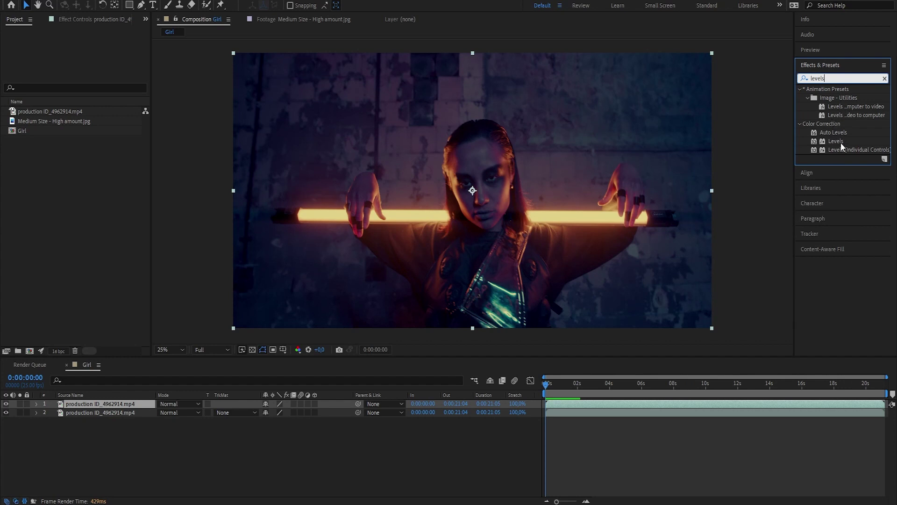
pyautogui.doubleClick(839, 142)
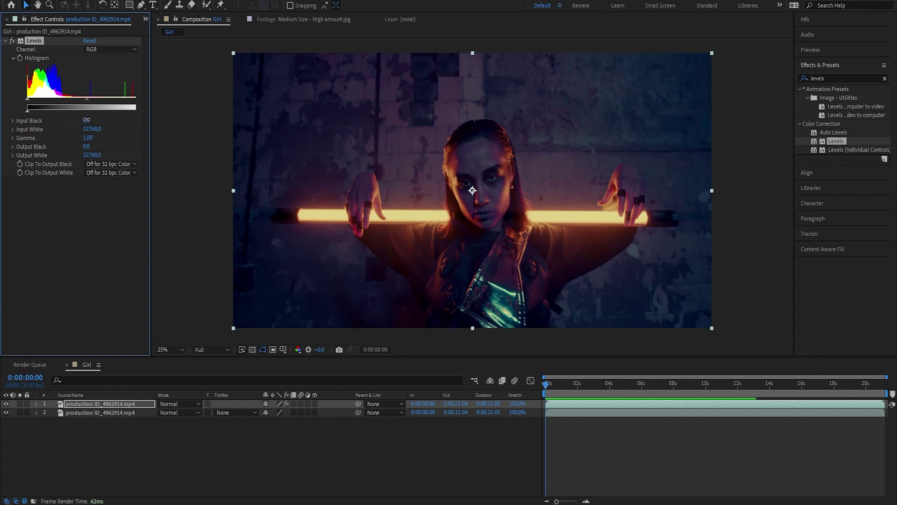
pyautogui.moveTo(85, 123)
pyautogui.mouseDown()
pyautogui.moveTo(111, 116)
pyautogui.moveTo(87, 135)
pyautogui.mouseUp()
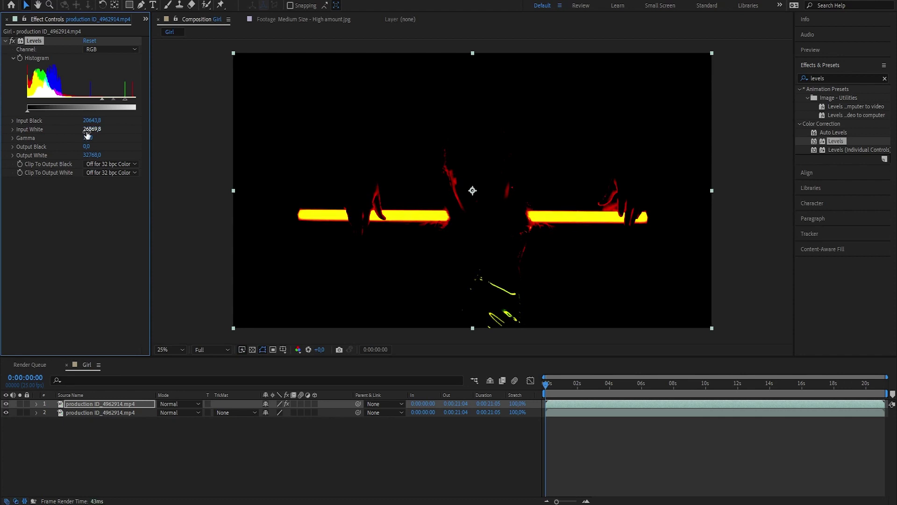
# Step: Apply Fast Box Blur to the top layer with Blur Radius 161
pyautogui.click(836, 77)
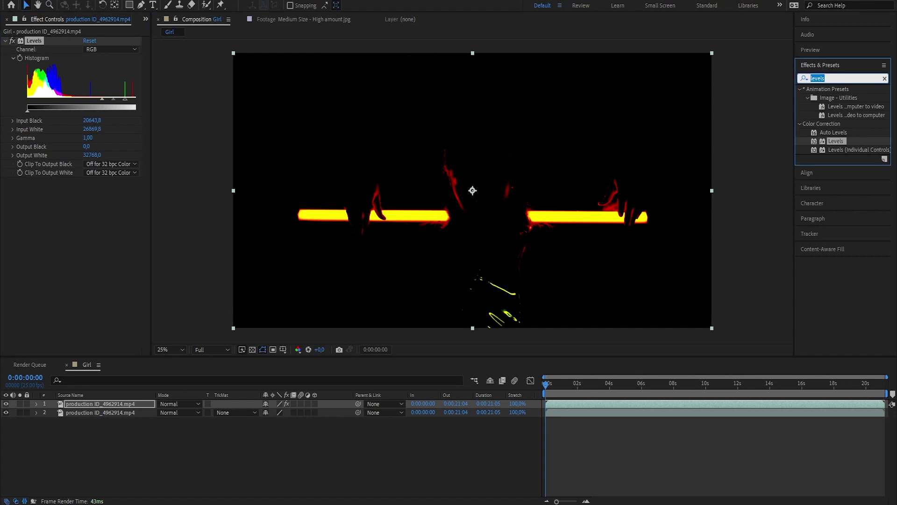
pyautogui.write('fast')
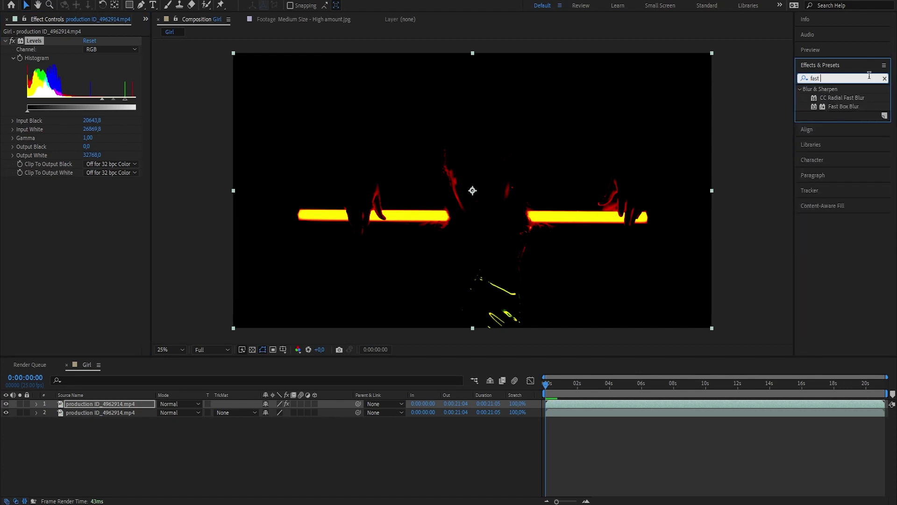
pyautogui.doubleClick(843, 107)
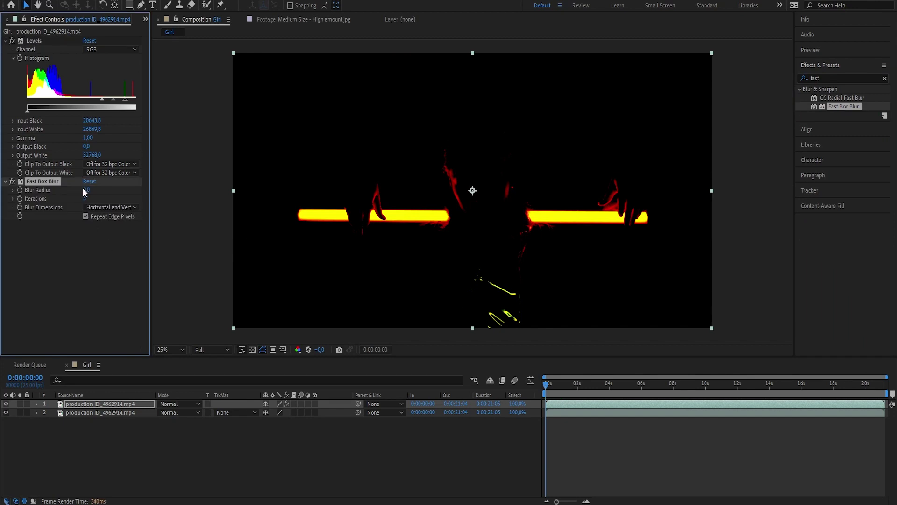
pyautogui.moveTo(83, 189); pyautogui.dragTo(147, 177)
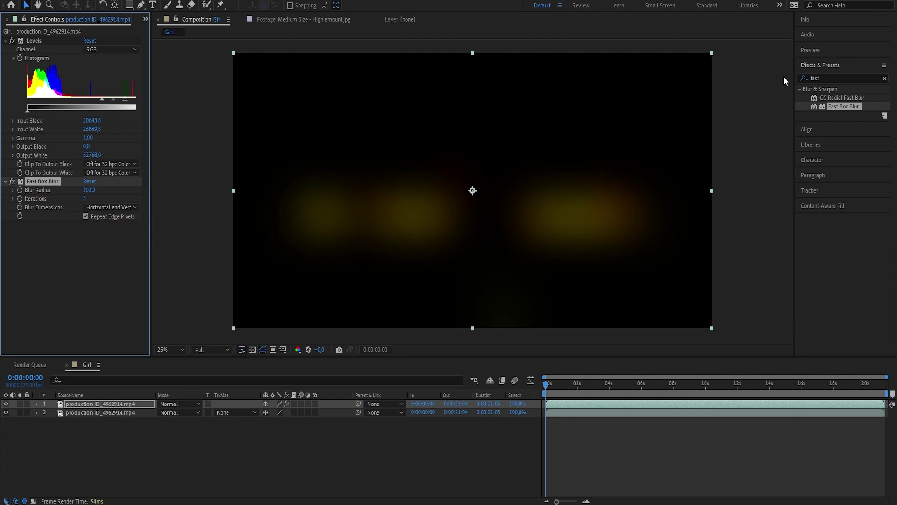
# Step: Add Exposure to the top layer and raise Exposure to 6,99
pyautogui.hotkey('ctrl', '5')
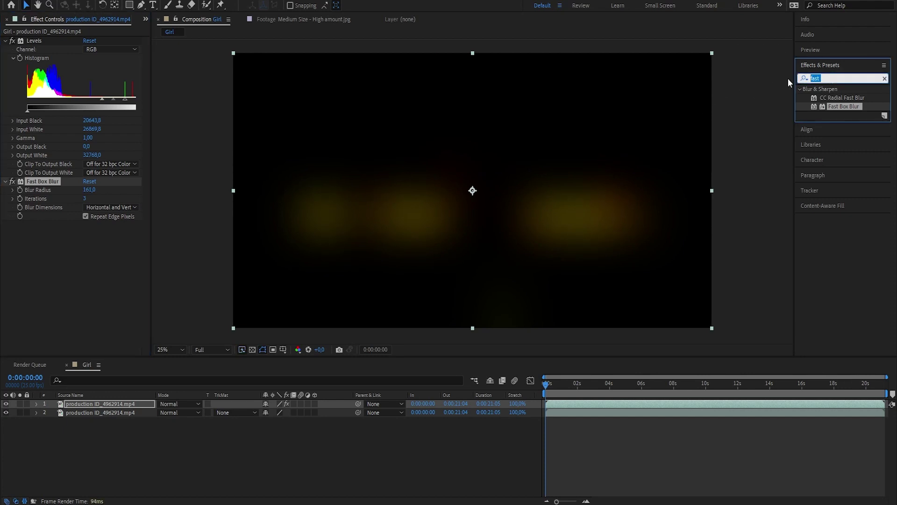
pyautogui.write('exp')
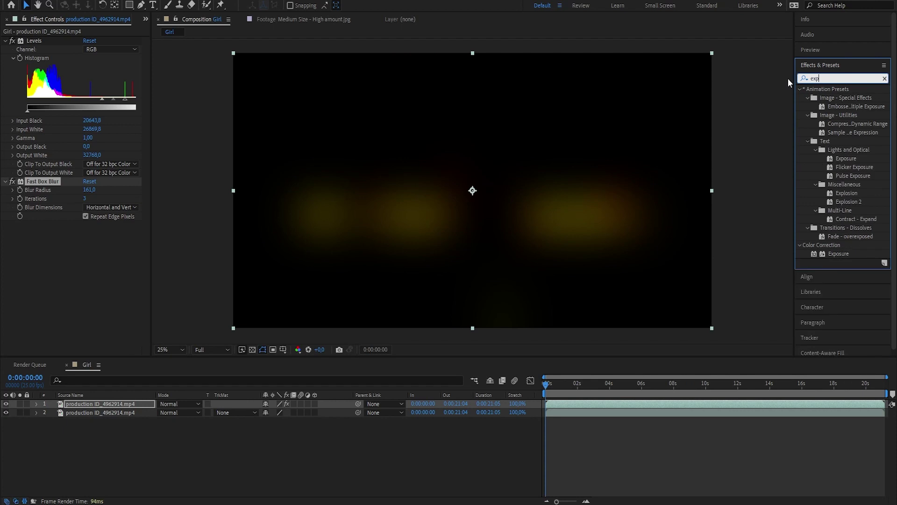
pyautogui.doubleClick(845, 254)
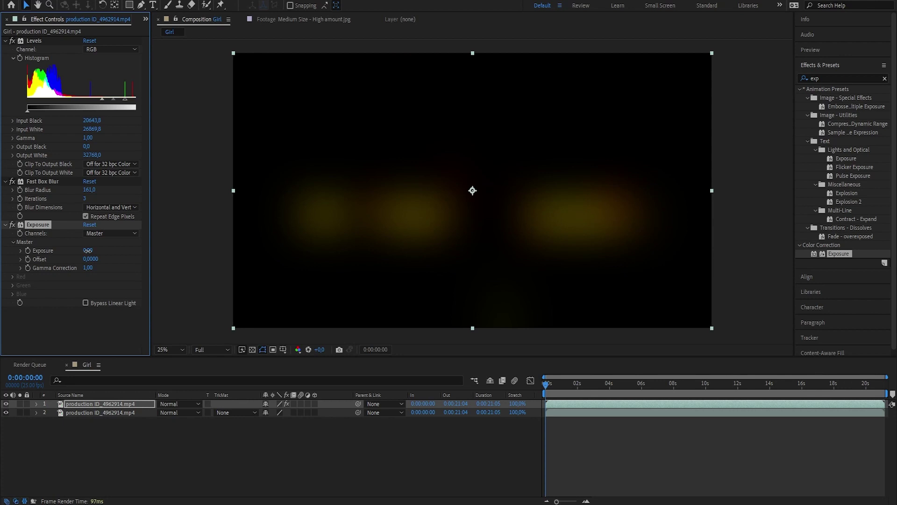
pyautogui.moveTo(88, 251); pyautogui.dragTo(290, 227)
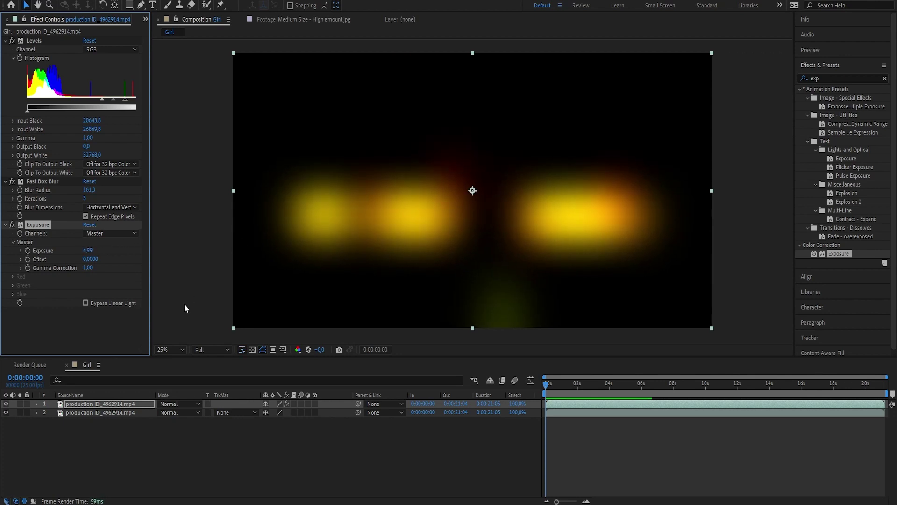
# Step: Pre-compose layer 1 as 'Dirty Lens' and open the new precomp
pyautogui.rightClick(123, 403)
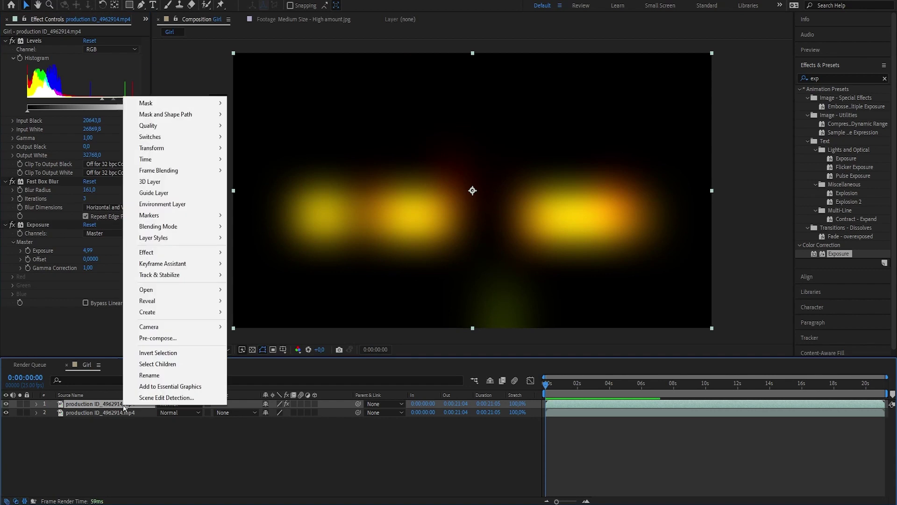
pyautogui.click(149, 340)
pyautogui.write('Dirty LEn')
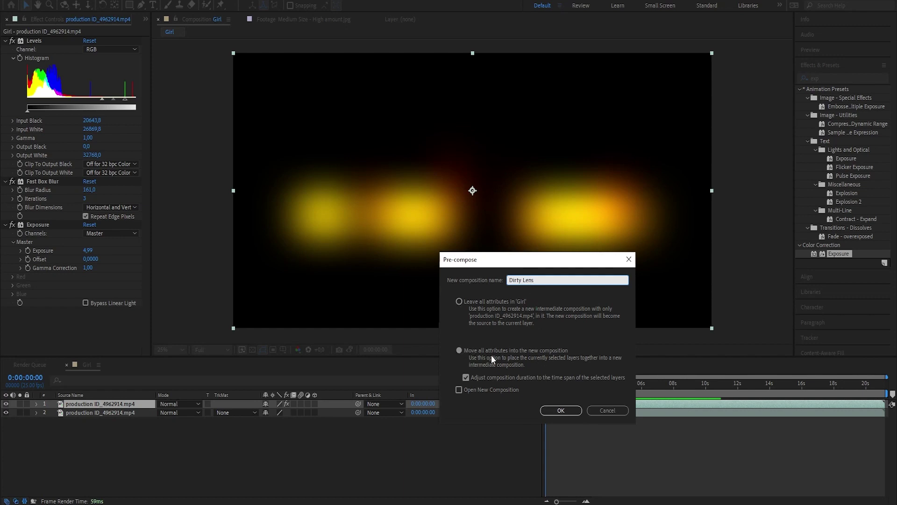
pyautogui.click(562, 409)
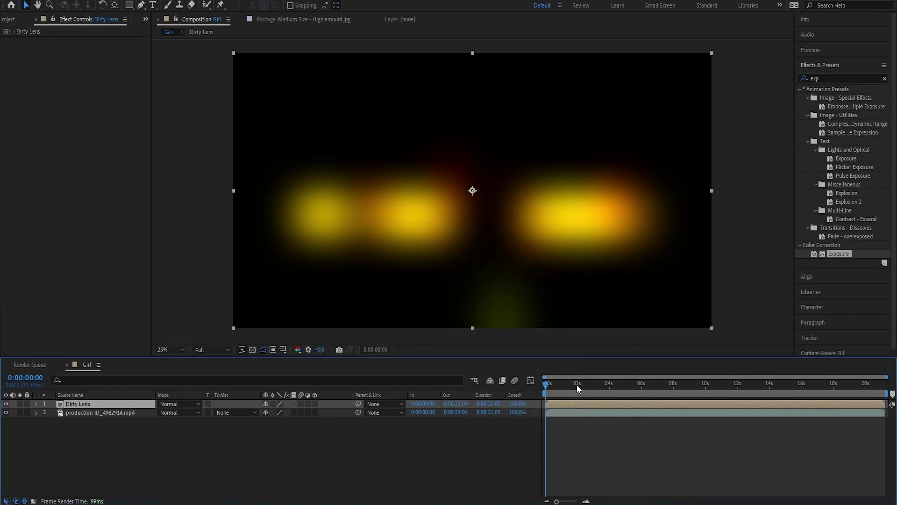
pyautogui.doubleClick(82, 404)
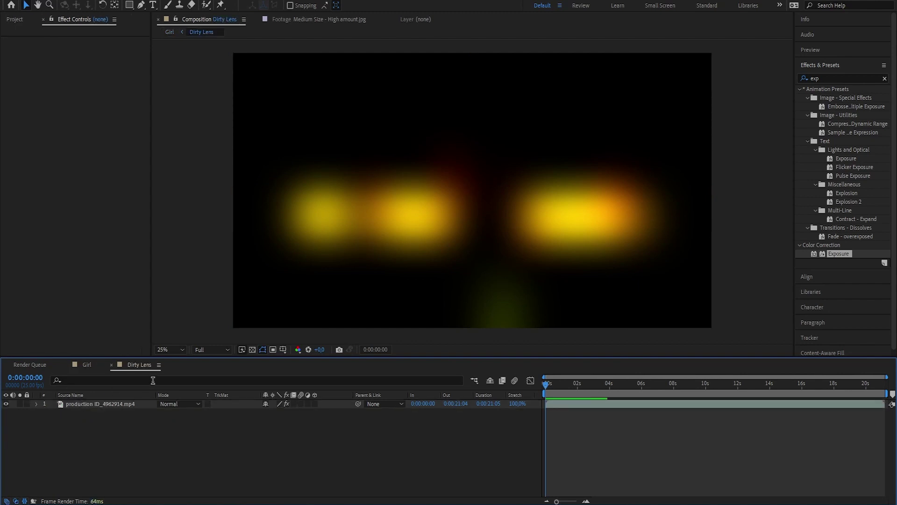
# Step: Add Medium Size - High amount.jpg into Dirty Lens and fit it to the comp width
pyautogui.click(14, 19)
pyautogui.moveTo(49, 123); pyautogui.dragTo(97, 400)
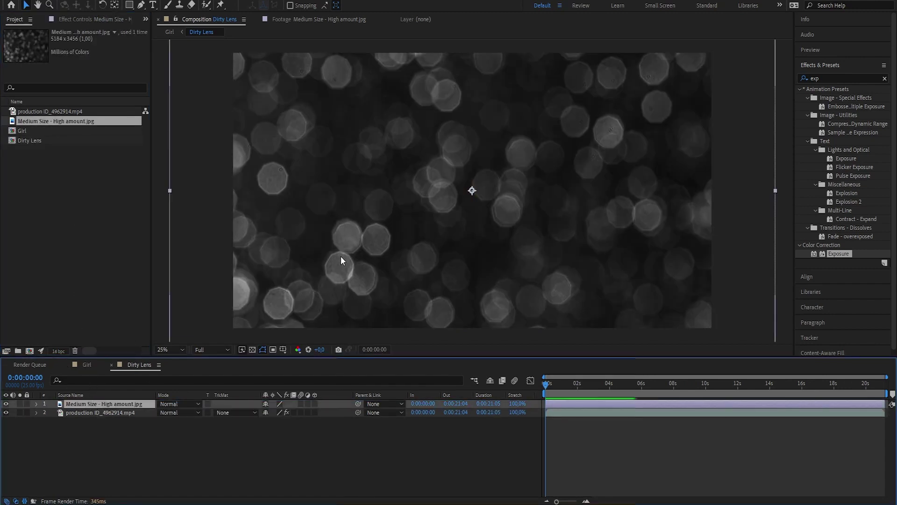
pyautogui.rightClick(342, 258)
pyautogui.moveTo(386, 242)
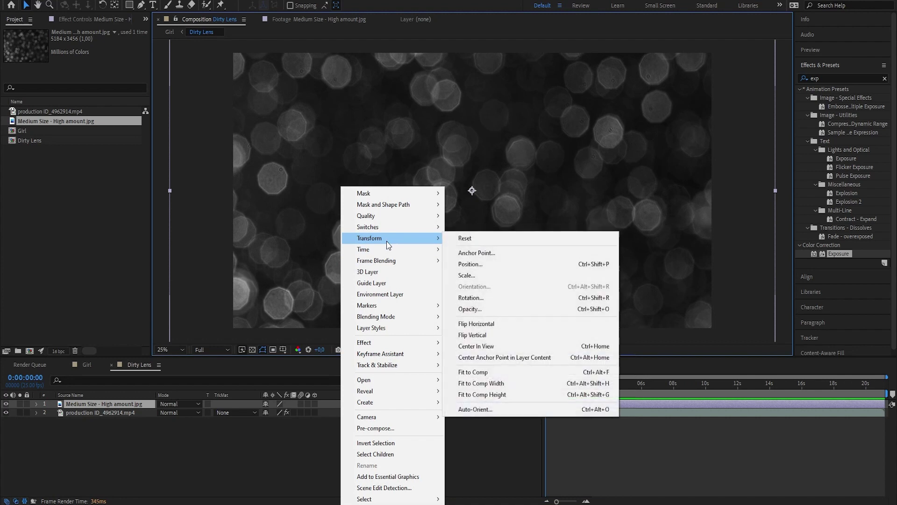
pyautogui.click(480, 382)
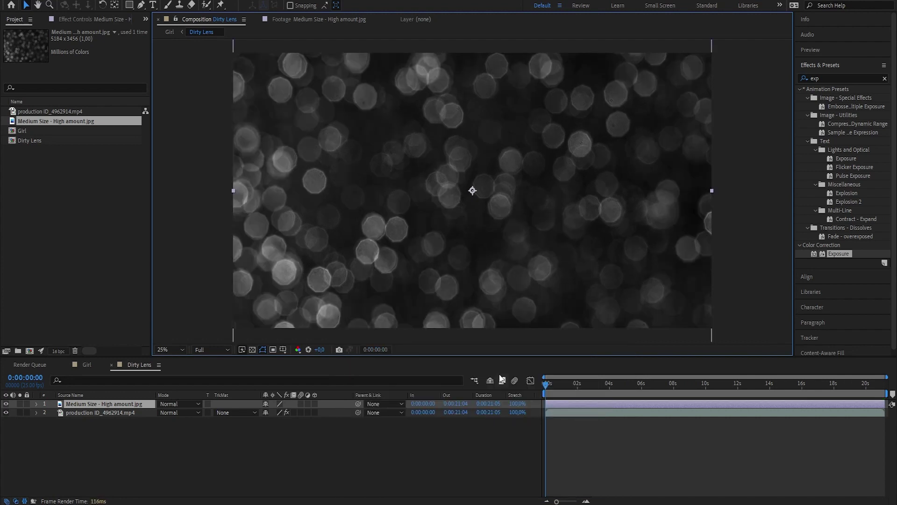
pyautogui.press(',')
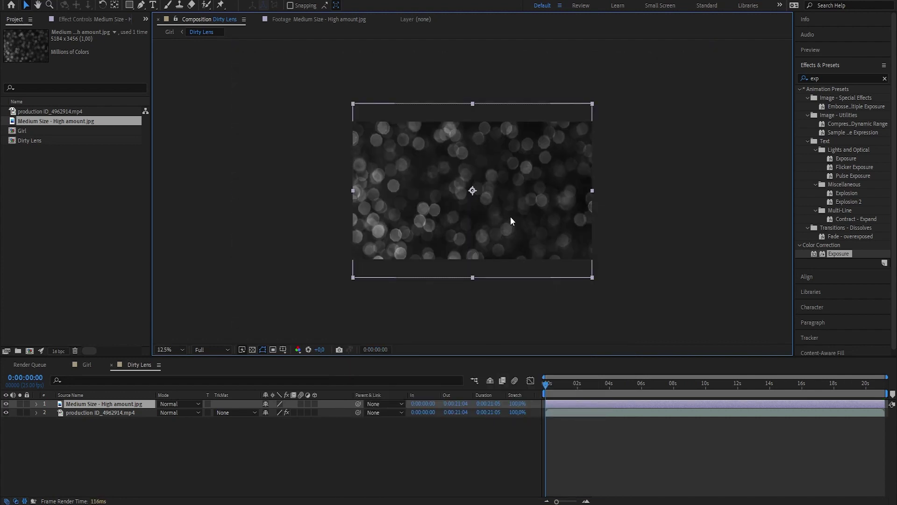
pyautogui.press('.')
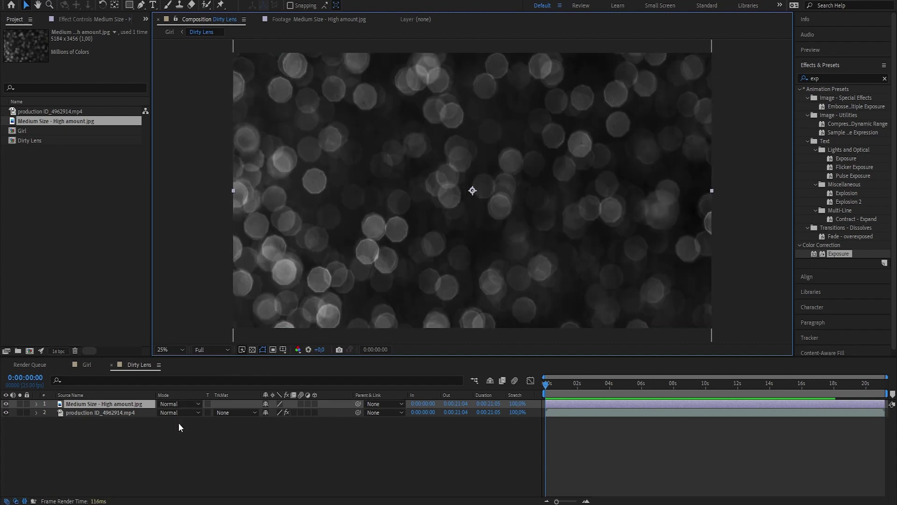
# Step: Set the girl footage's track matte to Luma Matte from the bokeh layer and scale it up
pyautogui.click(232, 411)
pyautogui.click(246, 461)
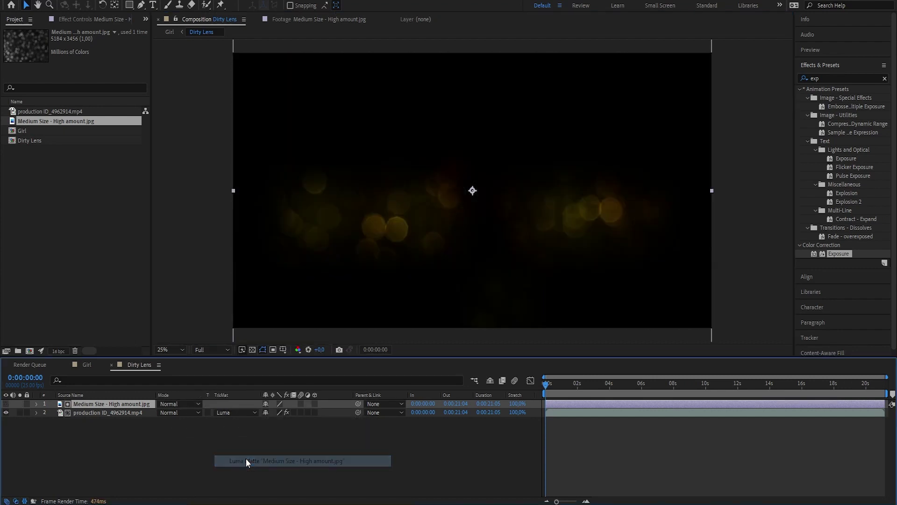
pyautogui.click(119, 411)
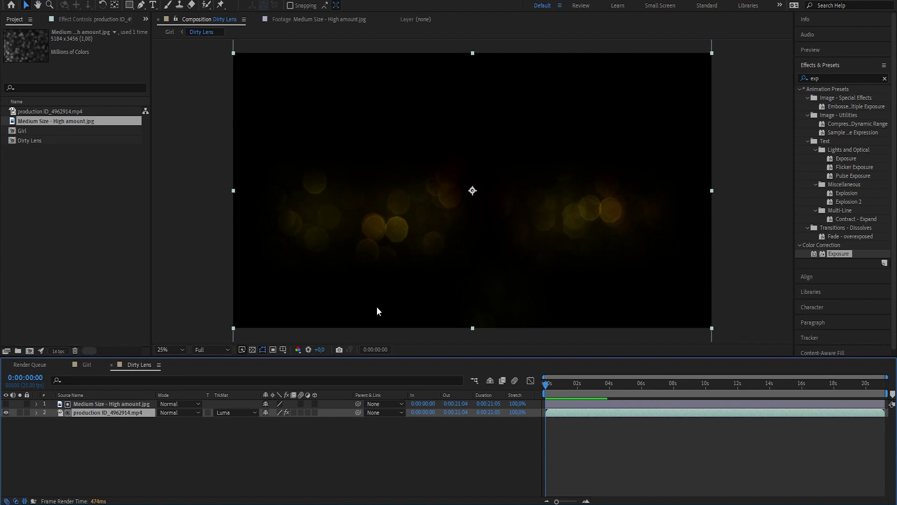
pyautogui.press(',')
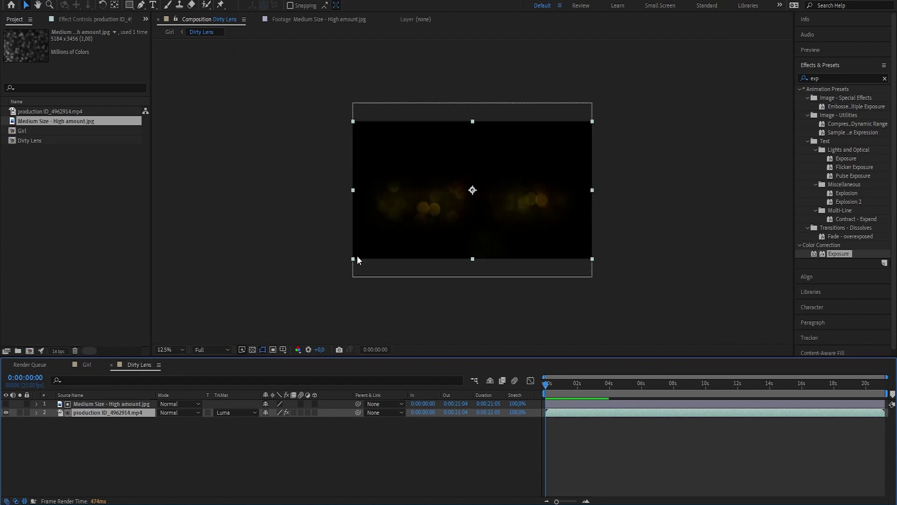
pyautogui.moveTo(353, 258); pyautogui.dragTo(328, 277)
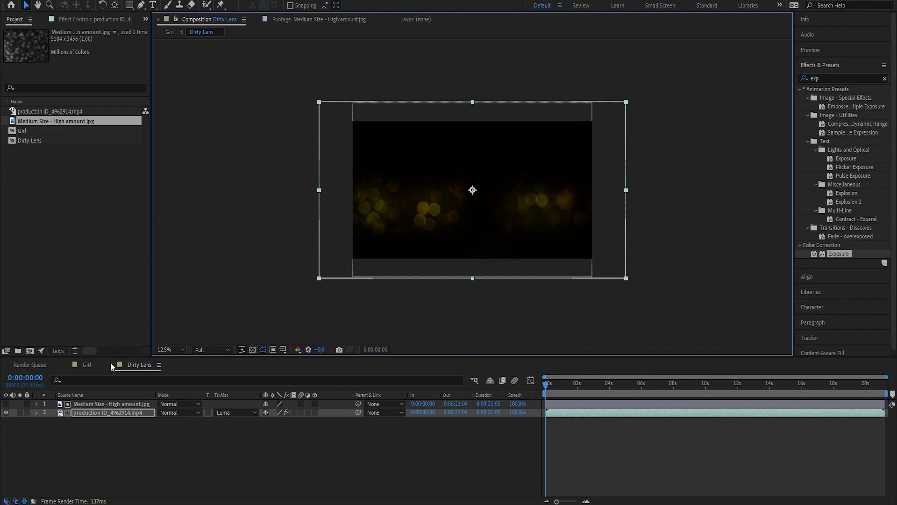
# Step: In the Girl comp, set the Dirty Lens layer's blend mode to Screen, then return to Dirty Lens
pyautogui.click(86, 367)
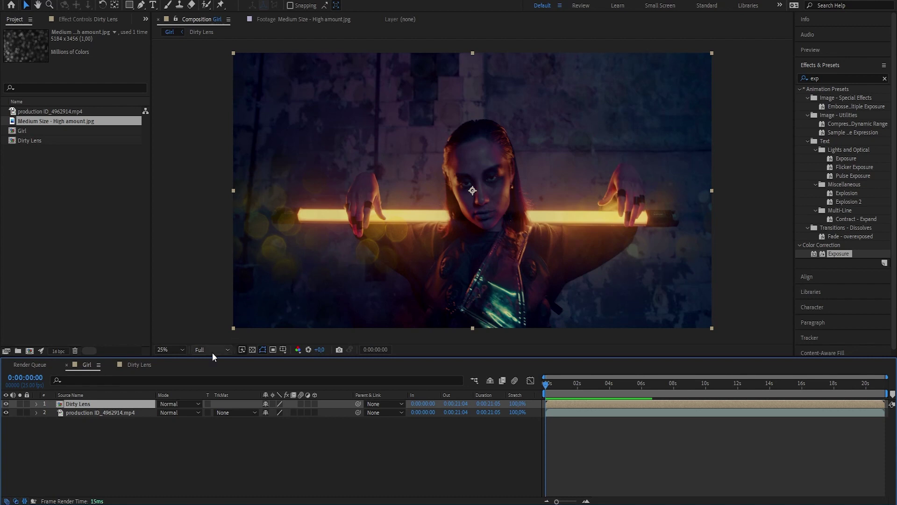
pyautogui.click(177, 404)
pyautogui.click(218, 188)
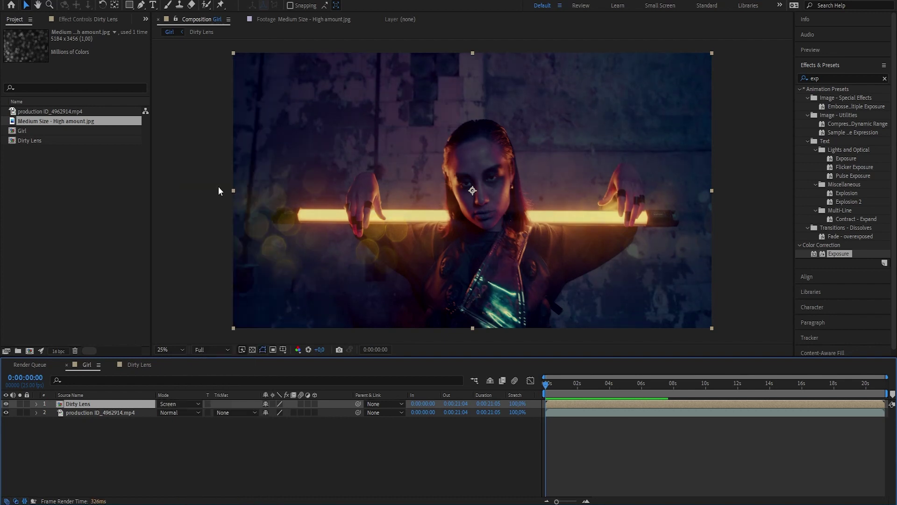
pyautogui.click(144, 367)
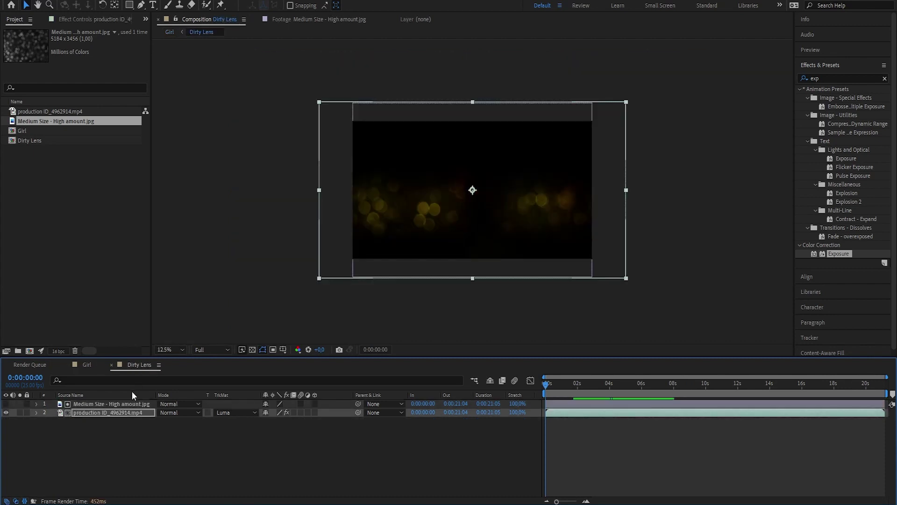
# Step: Apply Levels to the bokeh image and raise Input White to 53411,0
pyautogui.click(128, 403)
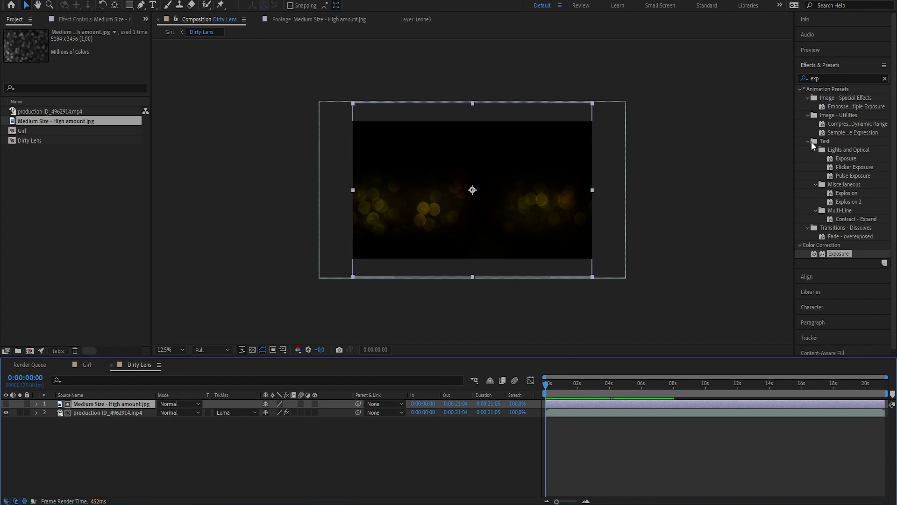
pyautogui.click(832, 78)
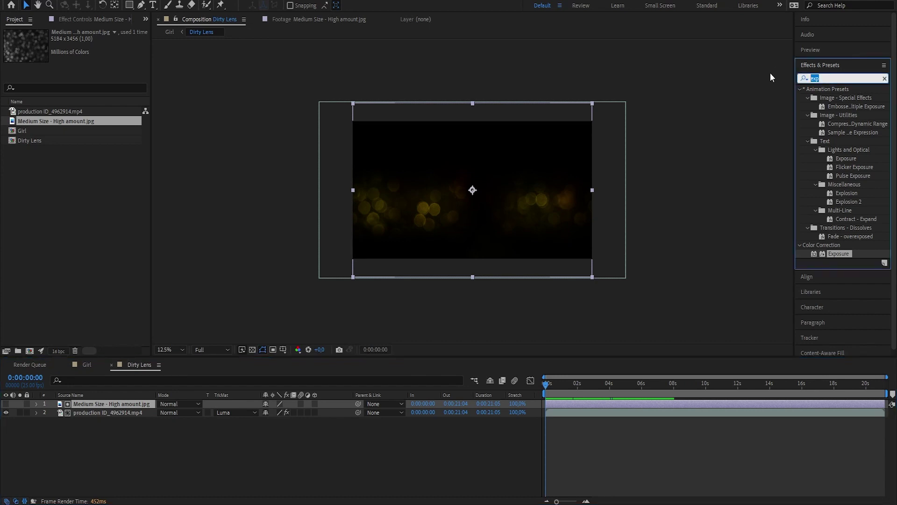
pyautogui.write('leve')
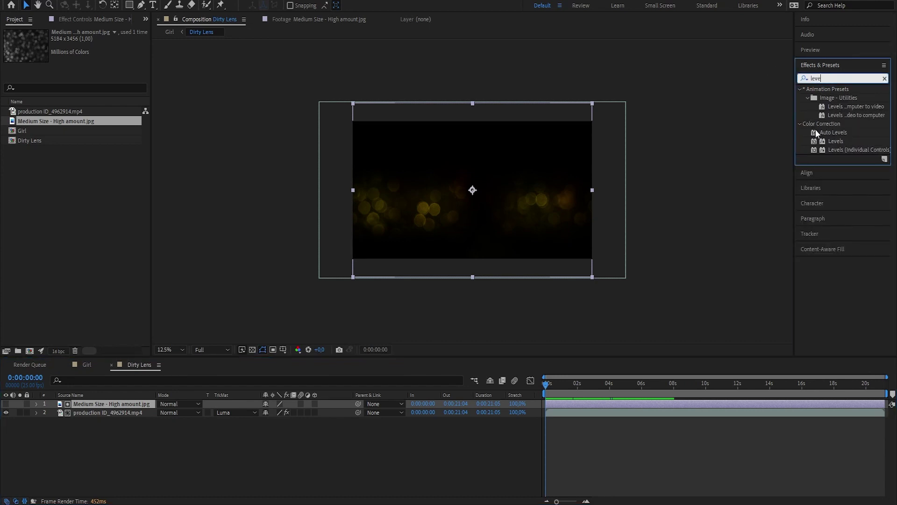
pyautogui.doubleClick(835, 142)
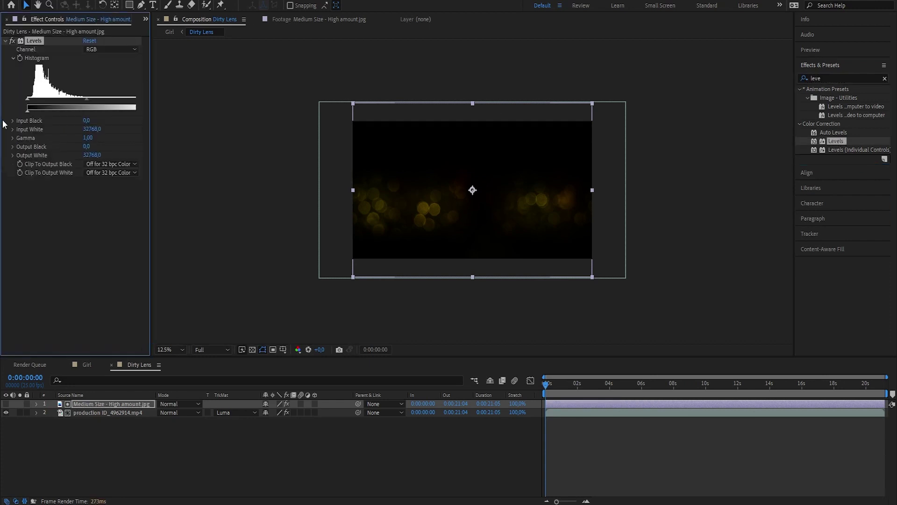
pyautogui.moveTo(89, 127)
pyautogui.mouseDown()
pyautogui.moveTo(79, 128)
pyautogui.moveTo(98, 125)
pyautogui.mouseUp()
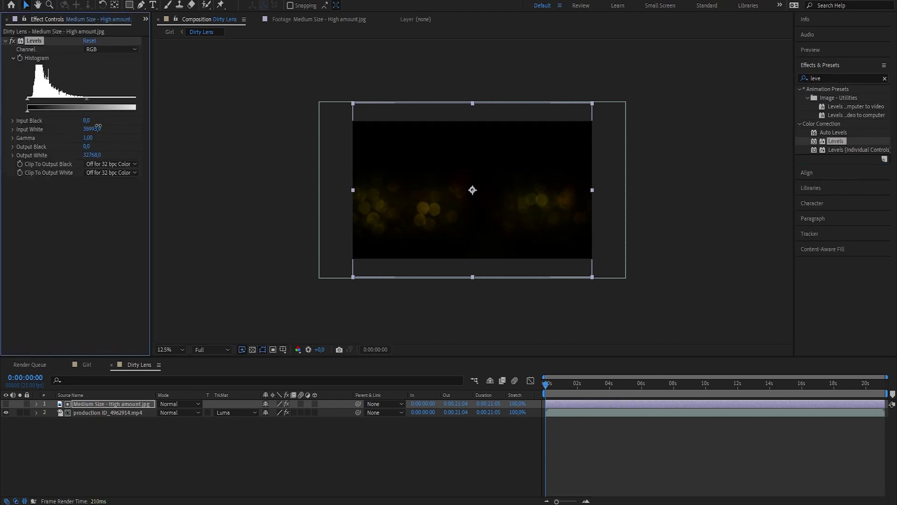
pyautogui.click(84, 365)
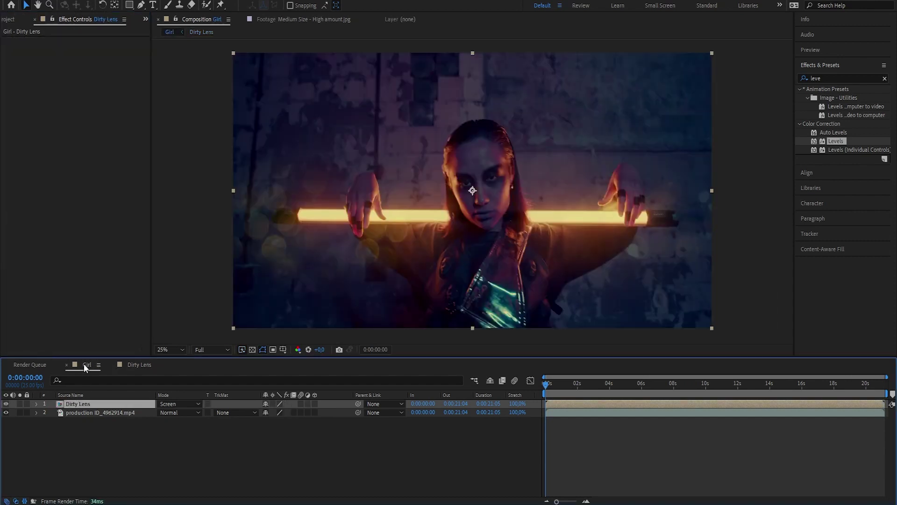
pyautogui.click(140, 364)
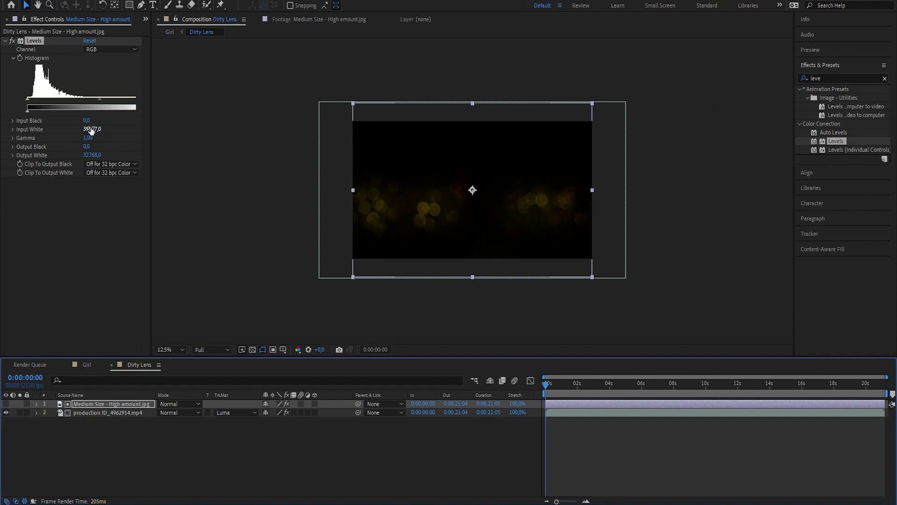
pyautogui.moveTo(91, 129); pyautogui.dragTo(108, 128)
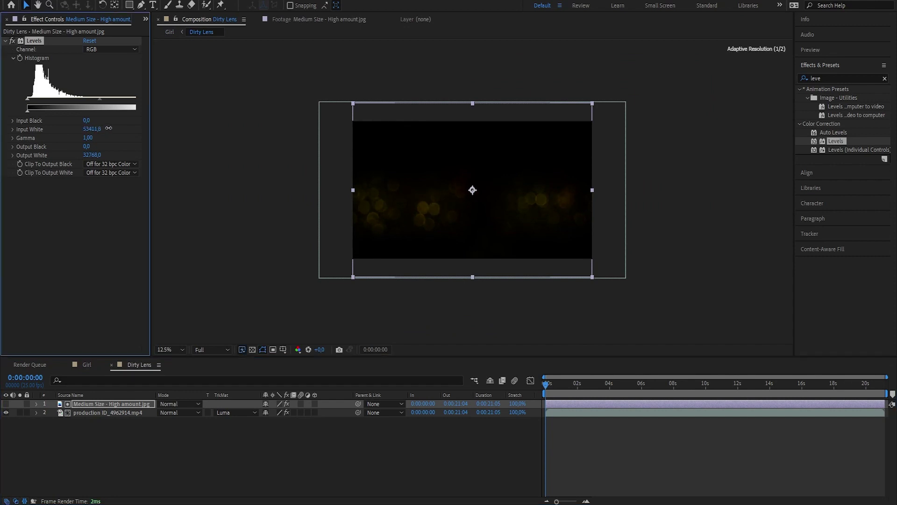
# Step: Scrub the Girl composite to 0:00:02:02 and zoom in on the girl's face to review the glow
pyautogui.click(87, 365)
pyautogui.moveTo(553, 391); pyautogui.dragTo(526, 390)
pyautogui.scroll(2, 337, 229)
pyautogui.moveTo(341, 246); pyautogui.dragTo(571, 266)
pyautogui.moveTo(548, 386)
pyautogui.mouseDown()
pyautogui.moveTo(583, 383)
pyautogui.moveTo(564, 383)
pyautogui.mouseUp()
pyautogui.moveTo(471, 183); pyautogui.dragTo(466, 232)
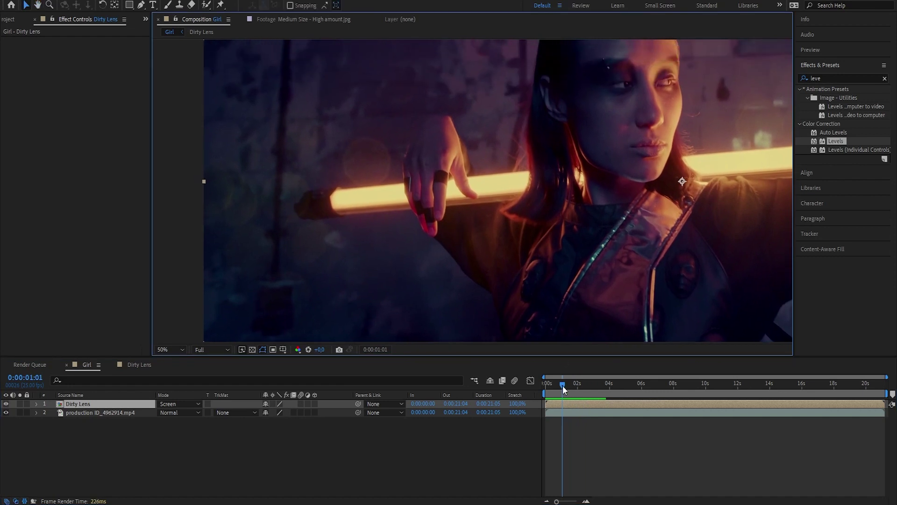
pyautogui.moveTo(563, 385)
pyautogui.mouseDown()
pyautogui.moveTo(550, 385)
pyautogui.moveTo(574, 380)
pyautogui.mouseUp()
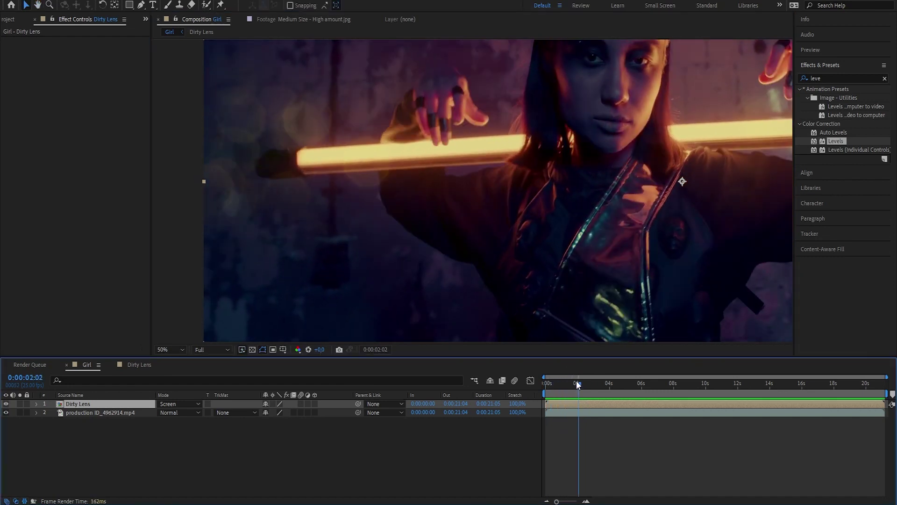
# Step: Apply CC Radial Fast Blur to the Dirty Lens layer with Amount around 70
pyautogui.click(810, 79)
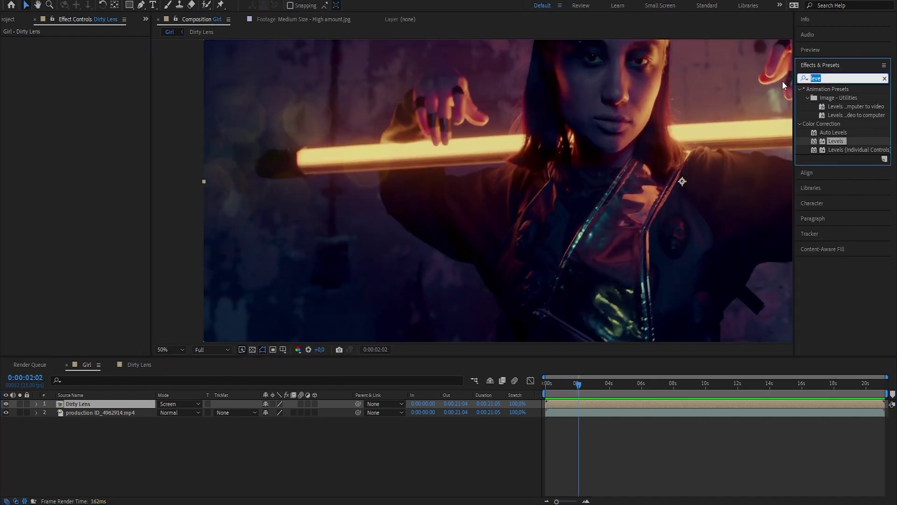
pyautogui.write('radial')
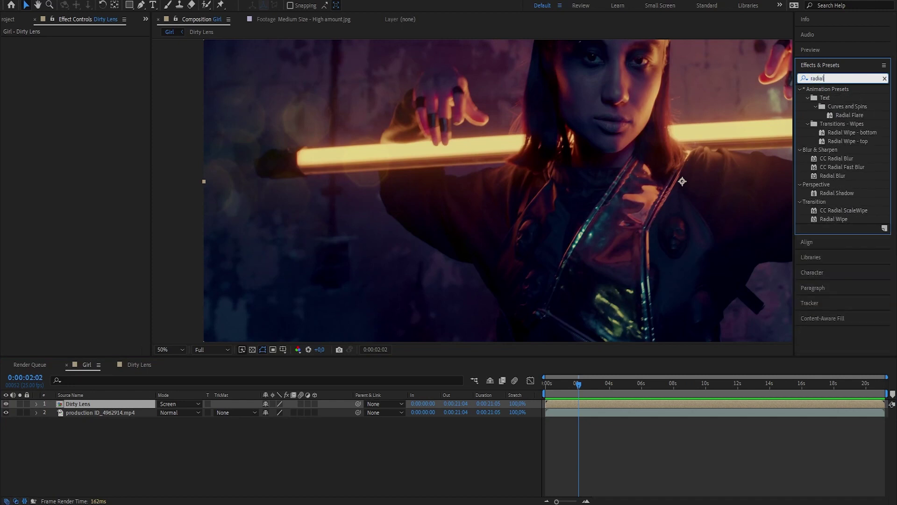
pyautogui.moveTo(857, 167); pyautogui.dragTo(80, 402)
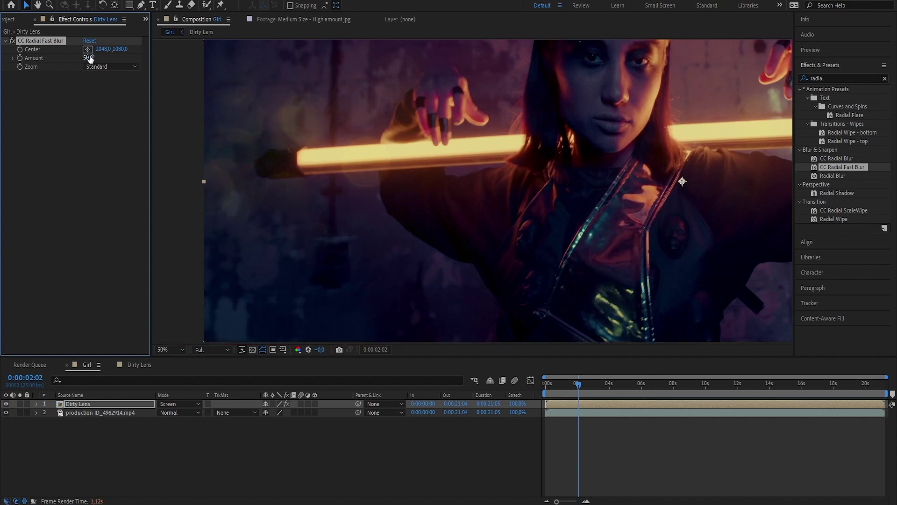
pyautogui.moveTo(88, 61); pyautogui.dragTo(97, 60)
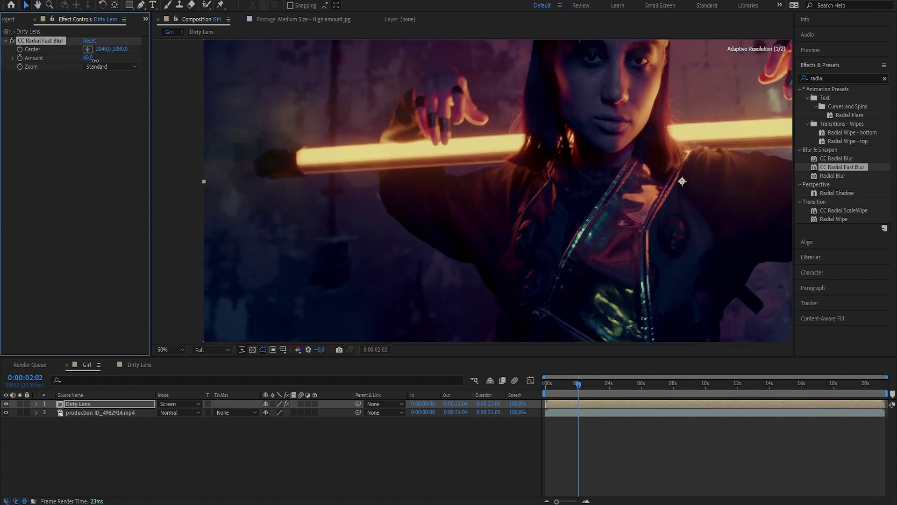
# Step: Hide the girl footage layer and inspect the bokeh glow alone at the first frame
pyautogui.click(83, 411)
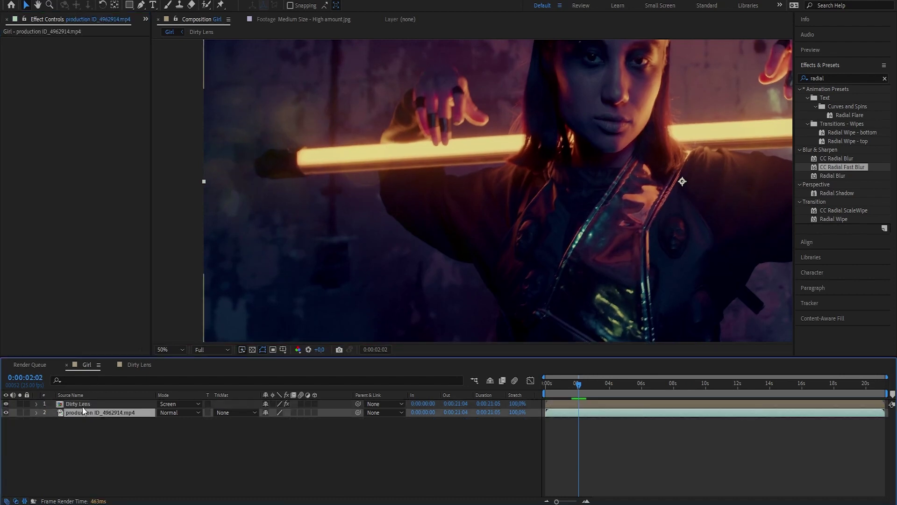
pyautogui.click(6, 412)
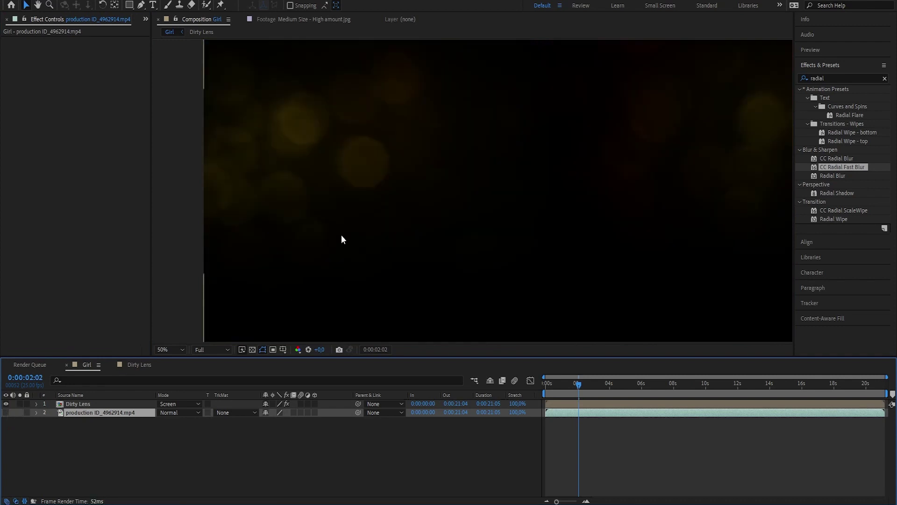
pyautogui.scroll(-2, 426, 191)
pyautogui.click(551, 390)
pyautogui.press('Home')
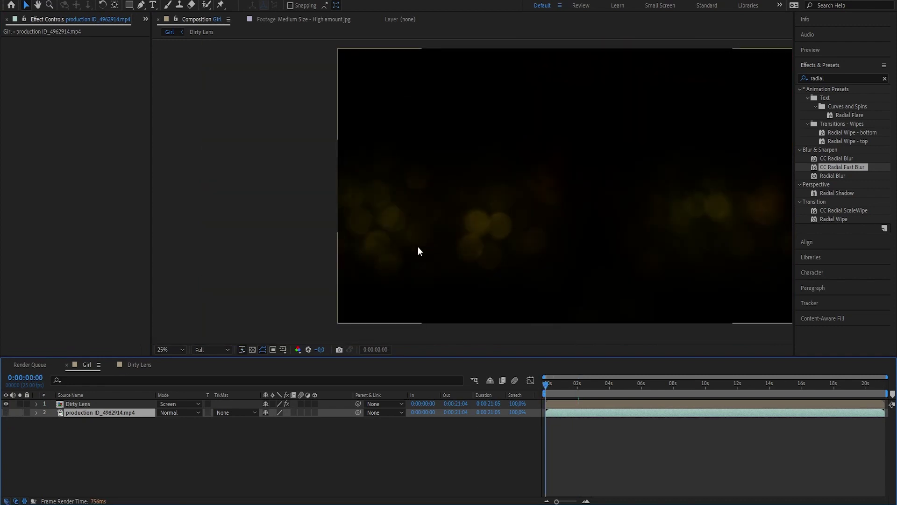
pyautogui.scroll(4, 391, 226)
pyautogui.press('h')
pyautogui.scroll(-4, 448, 264)
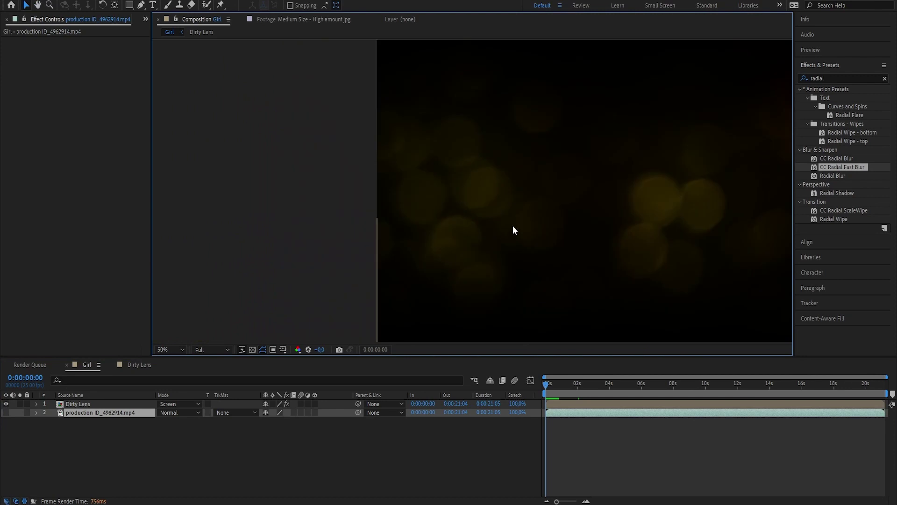
# Step: Turn layer 2's visibility back on and give Dirty Lens Optics Compensation with Reverse Lens Distortion checked
pyautogui.press('v')
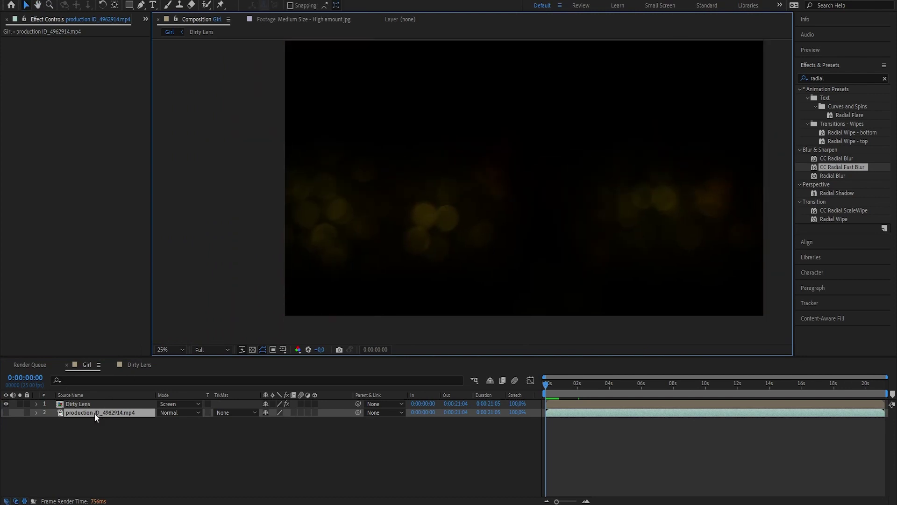
pyautogui.click(7, 411)
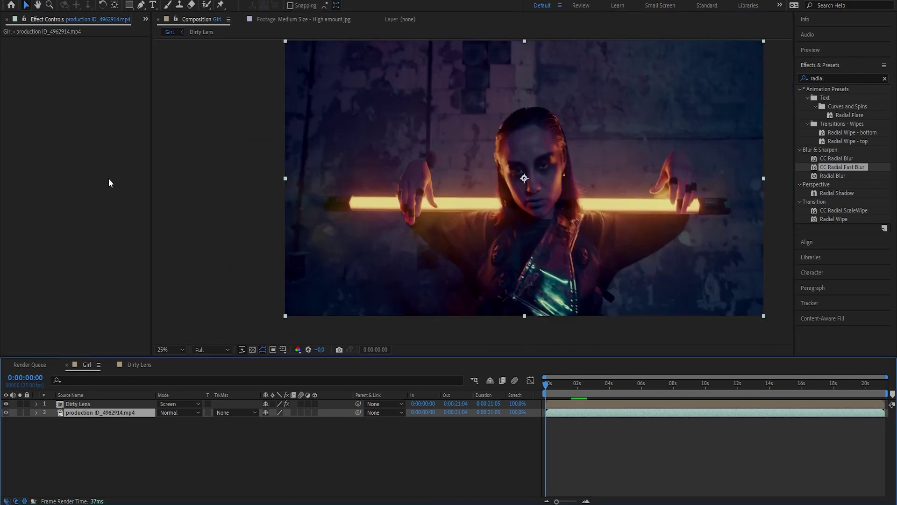
pyautogui.click(84, 403)
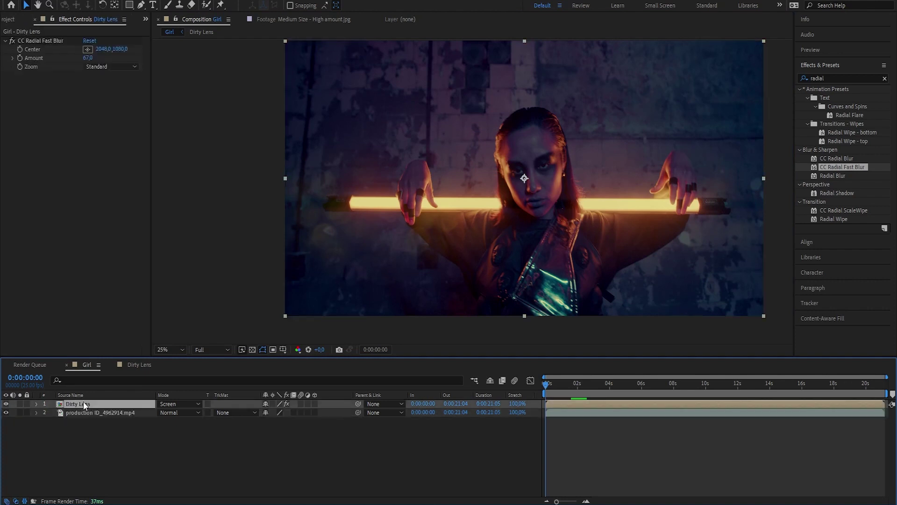
pyautogui.click(12, 44)
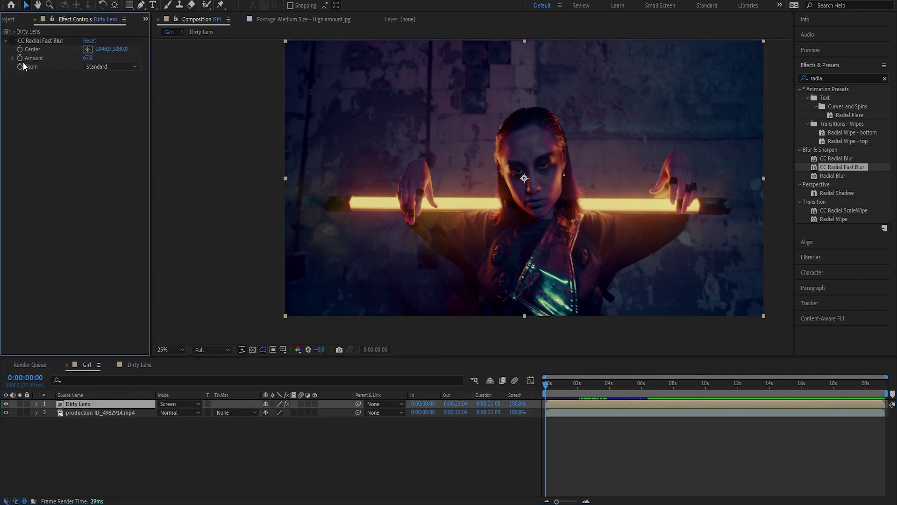
pyautogui.click(828, 76)
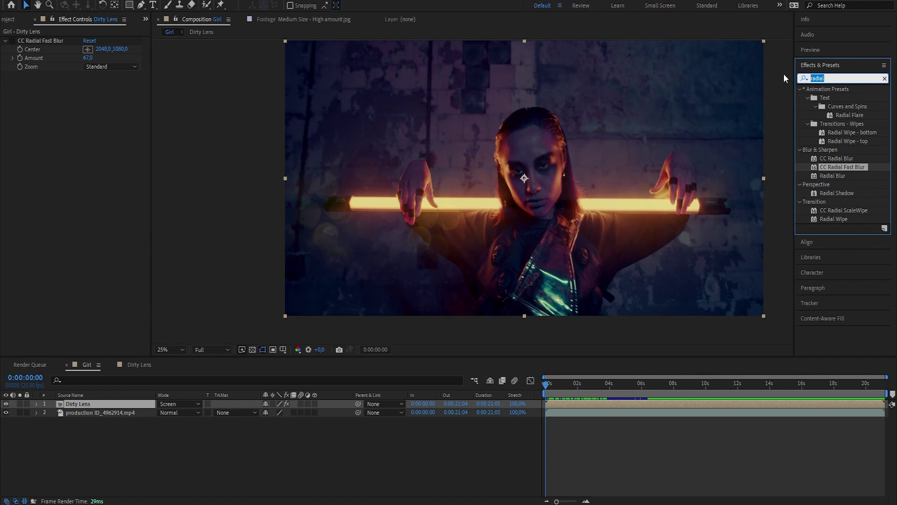
pyautogui.write('opti')
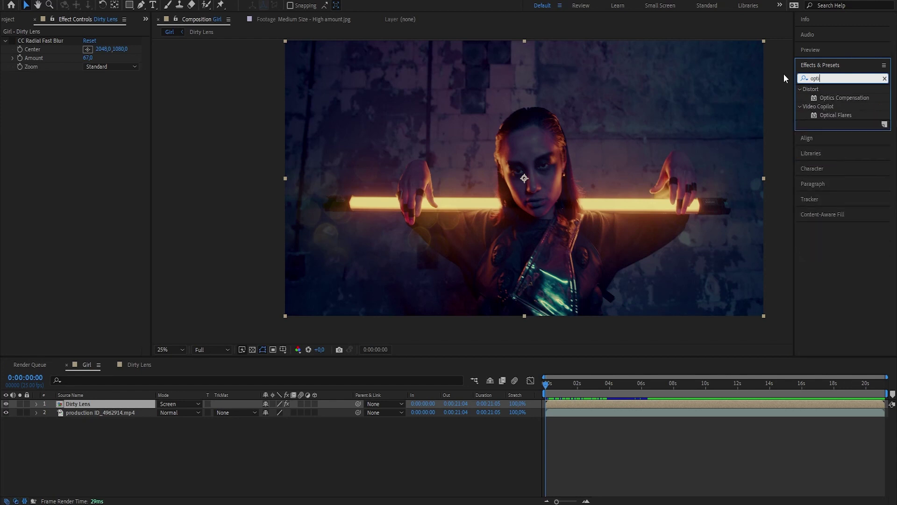
pyautogui.doubleClick(847, 99)
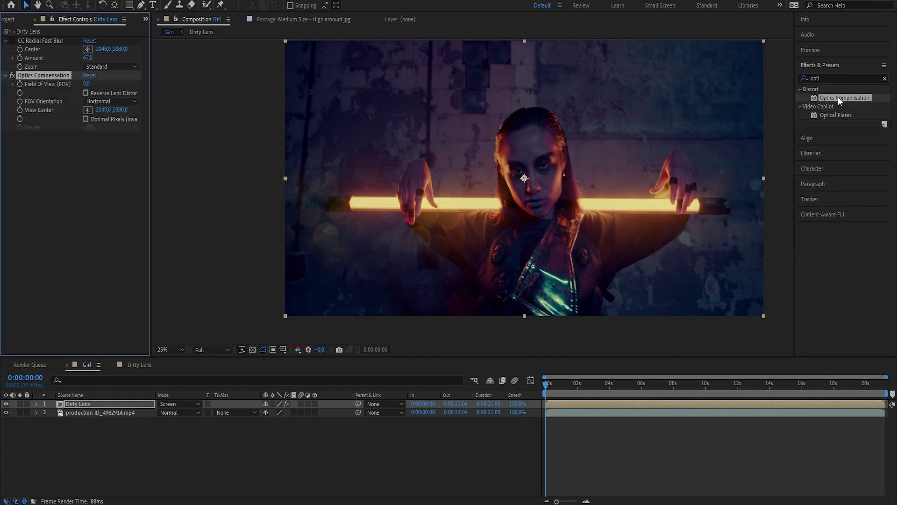
pyautogui.click(99, 94)
pyautogui.hotkey('ctrl', 'f')
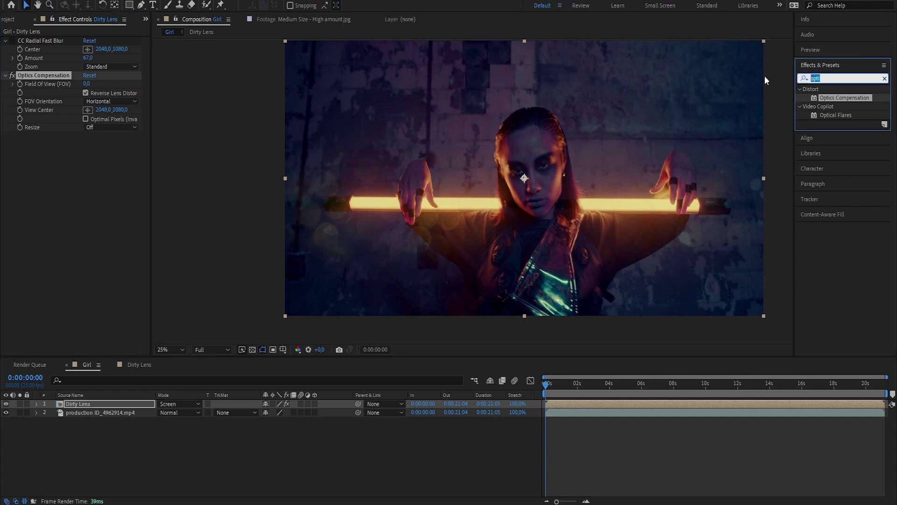
# Step: Apply 3D Glasses to Dirty Lens with Left View '1. Dirty Lens' and 3D View Balanced Colored Red Blue
pyautogui.write('3d glasses')
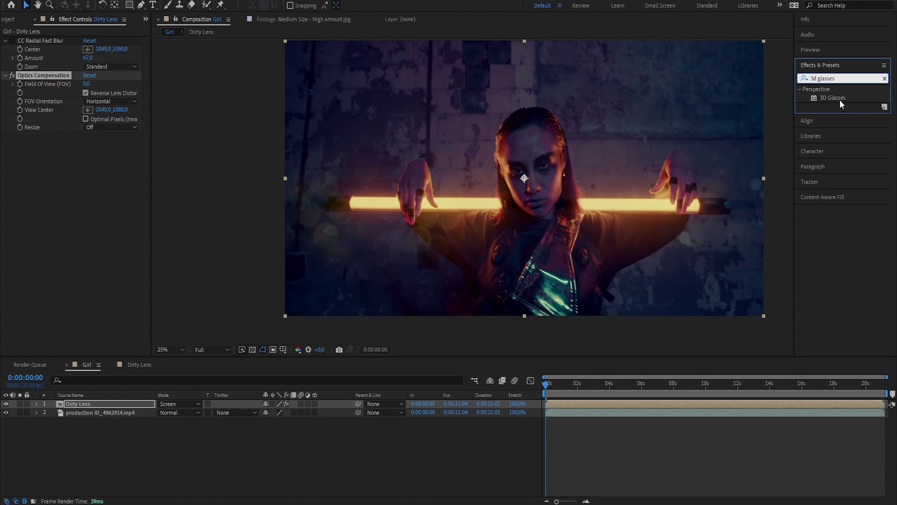
pyautogui.moveTo(837, 98); pyautogui.dragTo(116, 177)
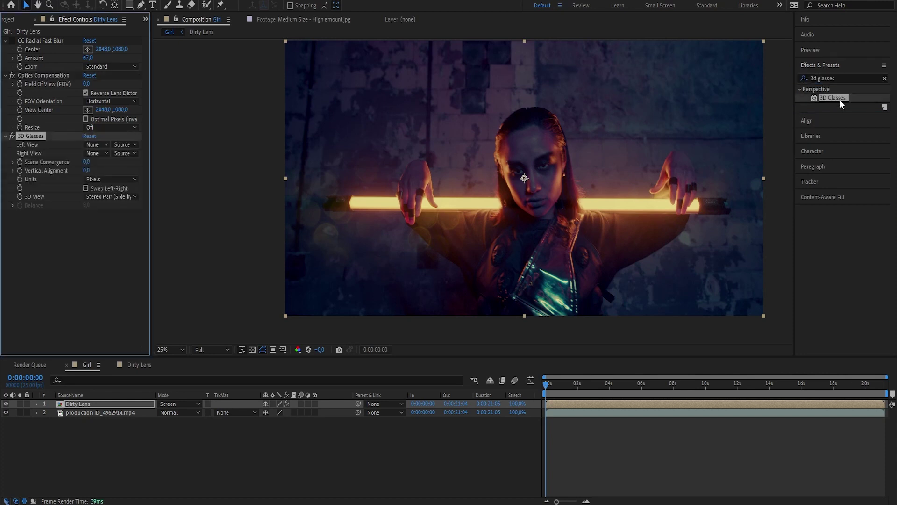
pyautogui.click(98, 145)
pyautogui.click(112, 168)
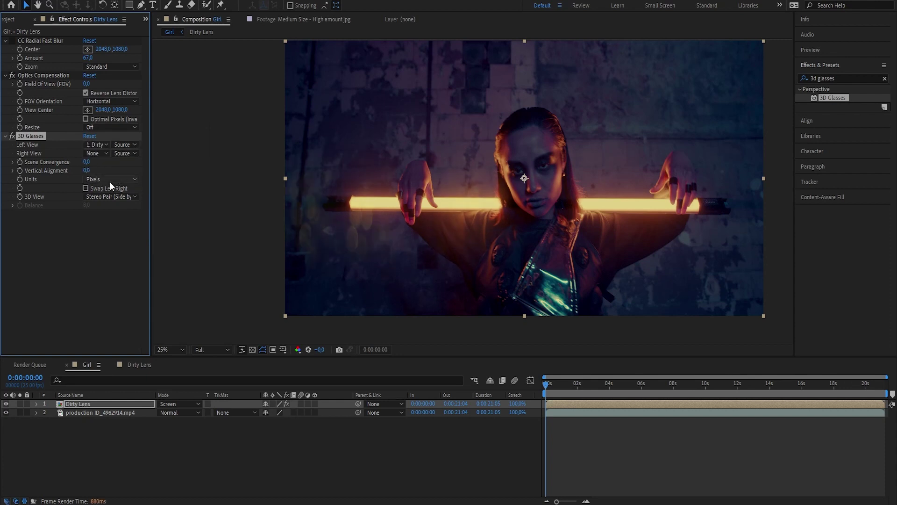
pyautogui.click(111, 196)
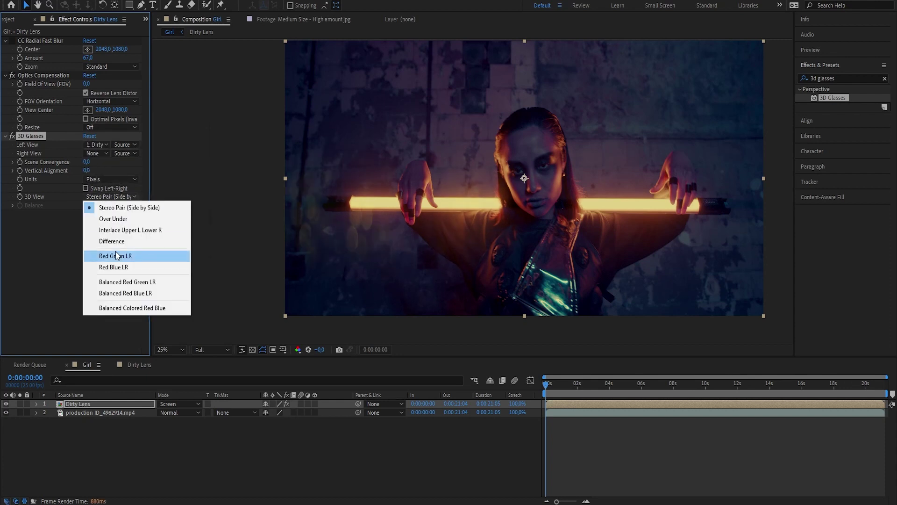
pyautogui.click(133, 309)
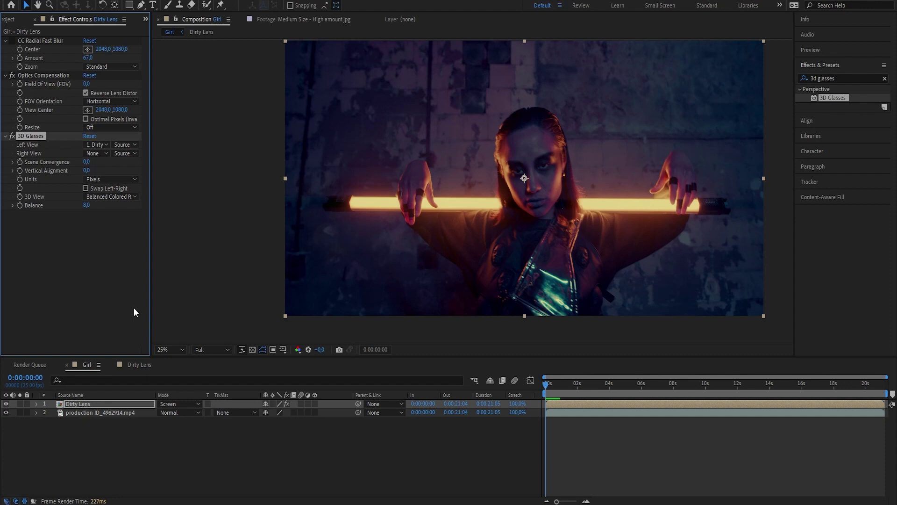
pyautogui.click(834, 76)
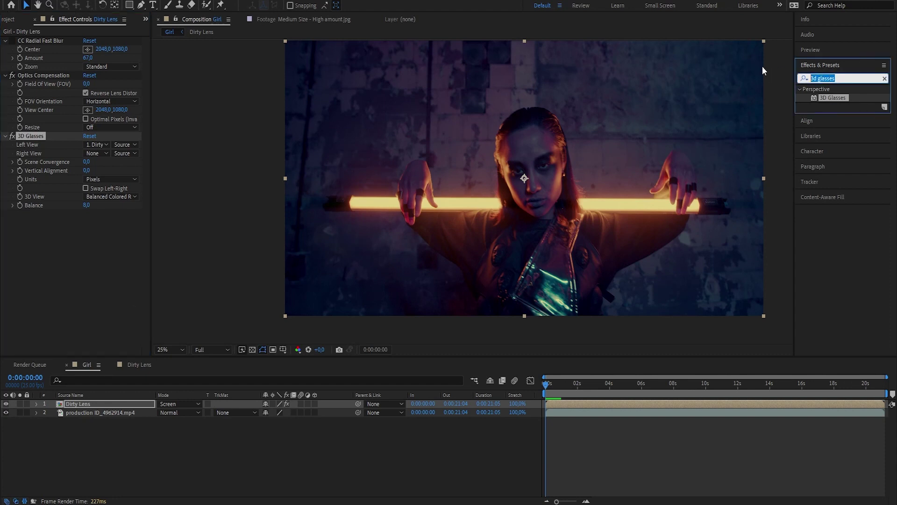
# Step: Add Exposure at 4,85 to Dirty Lens and set Optics Compensation Field Of View to 6,1
pyautogui.write('exp')
pyautogui.moveTo(845, 251); pyautogui.dragTo(565, 211)
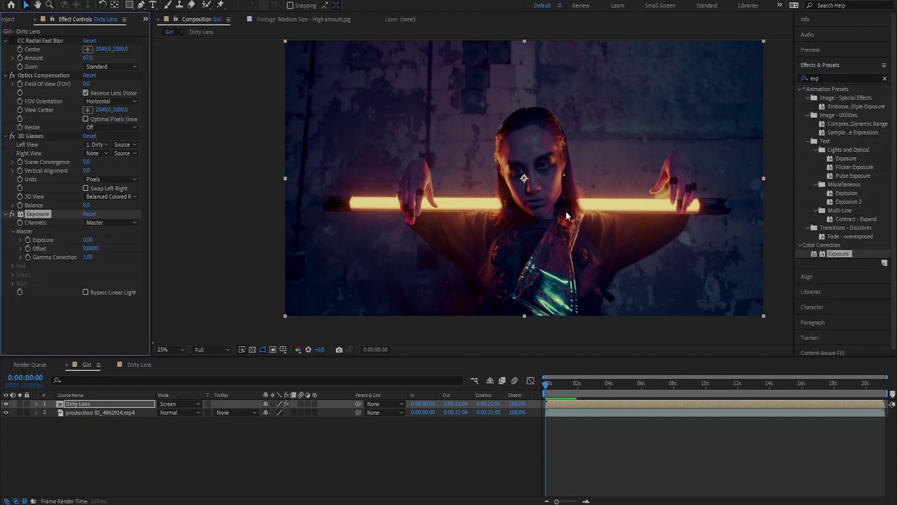
pyautogui.moveTo(88, 240); pyautogui.dragTo(192, 214)
pyautogui.moveTo(89, 84); pyautogui.dragTo(228, 170)
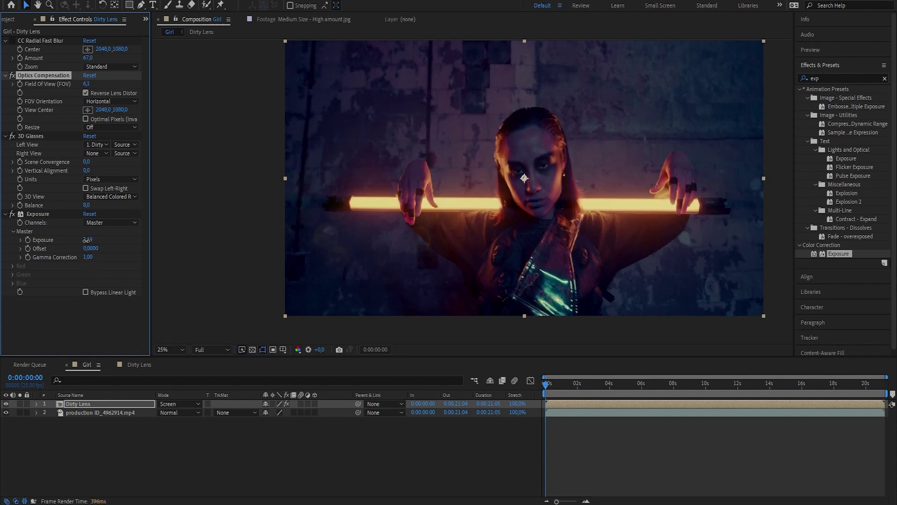
pyautogui.moveTo(85, 244); pyautogui.dragTo(206, 236)
# Step: Raise Optics Compensation Field Of View to 18,0 and 3D Glasses Balance to 13,0
pyautogui.scroll(2, 312, 248)
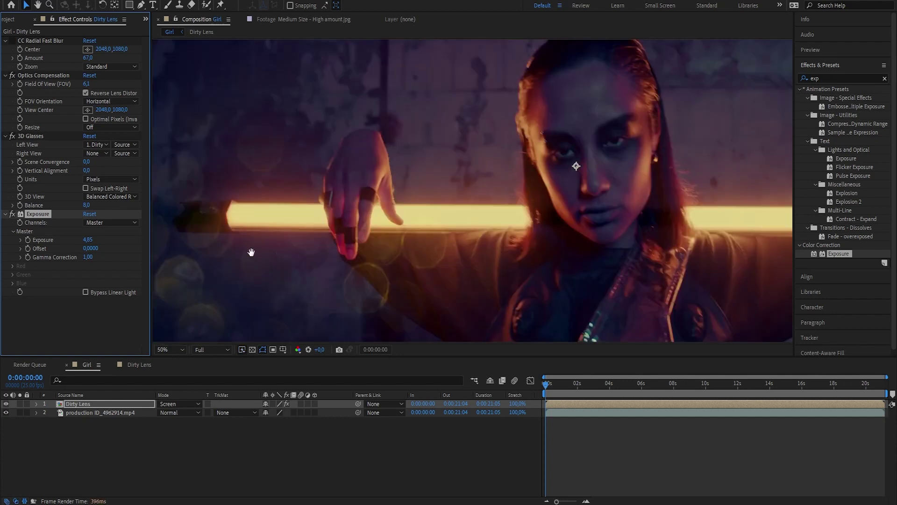
pyautogui.press('v')
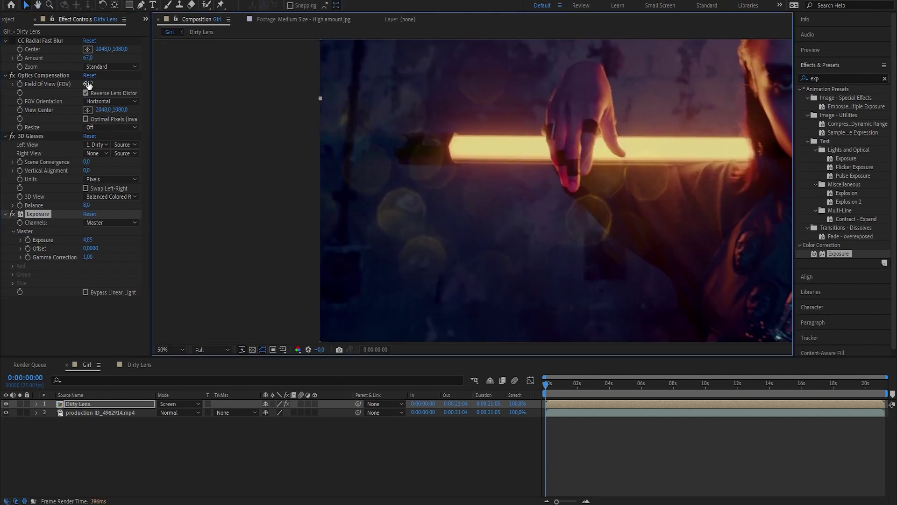
pyautogui.moveTo(89, 84); pyautogui.dragTo(152, 93)
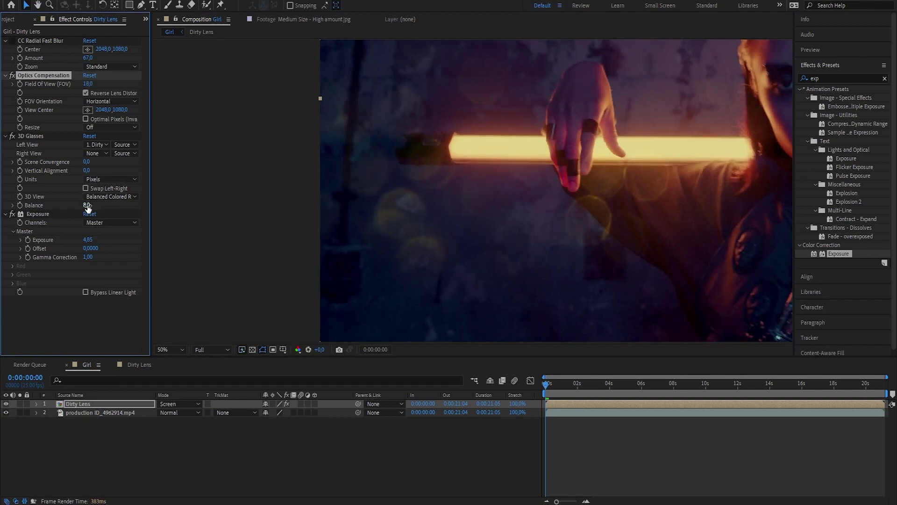
pyautogui.moveTo(87, 205); pyautogui.dragTo(108, 203)
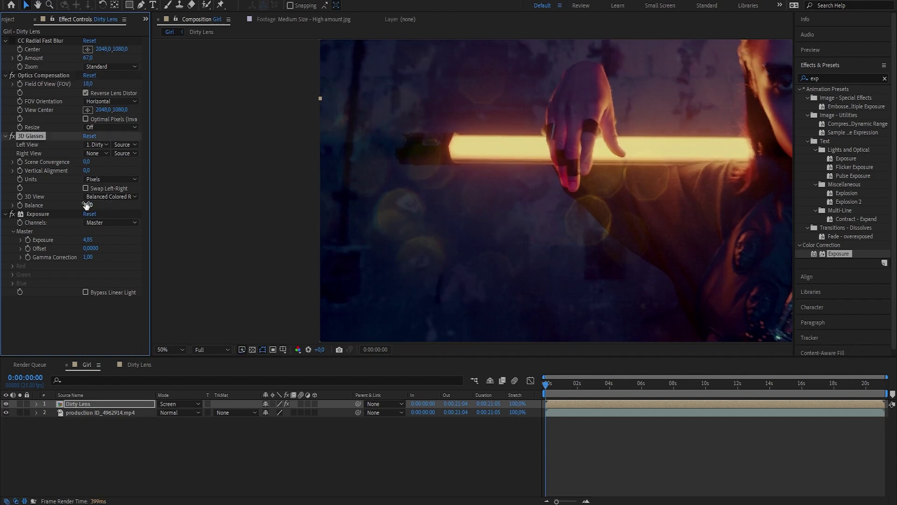
# Step: Pan the composition viewer to frame the glowing tube and hand
pyautogui.hscroll(3, 562, 257)
pyautogui.press('h')
pyautogui.scroll(-2, 527, 249)
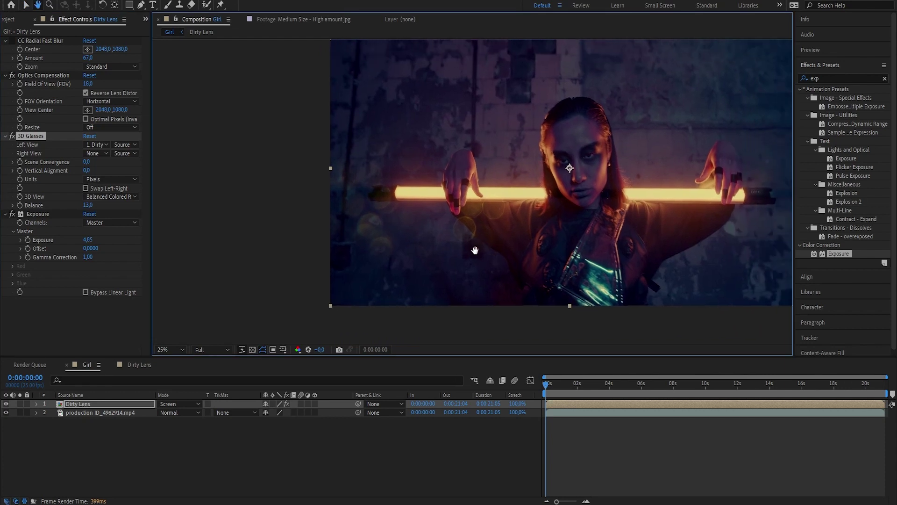
pyautogui.scroll(2, 317, 248)
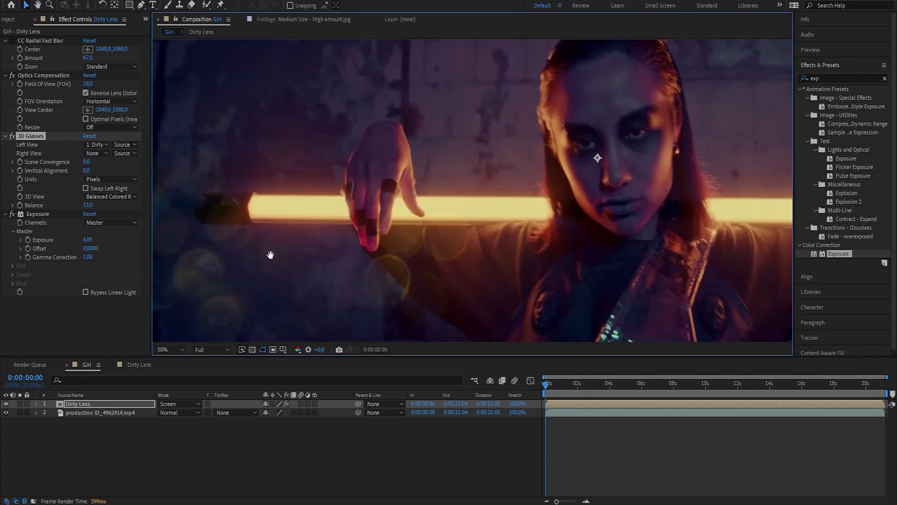
pyautogui.moveTo(270, 255); pyautogui.dragTo(467, 184)
pyautogui.scroll(1, 352, 237)
# Step: Raise the Dirty Lens Exposure from 4,85 to 5,60 and recentre the full frame in the viewer
pyautogui.scroll(-4, 553, 222)
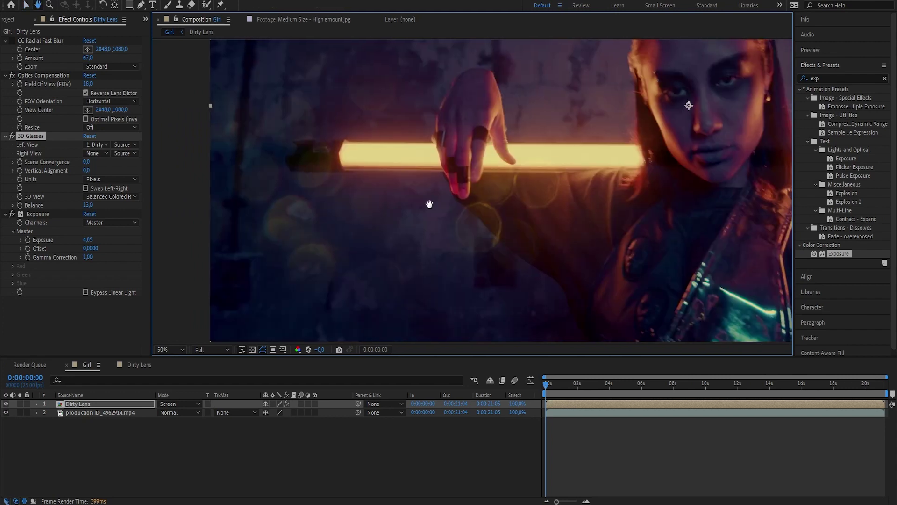
pyautogui.moveTo(501, 228); pyautogui.dragTo(423, 263)
pyautogui.click(10, 43)
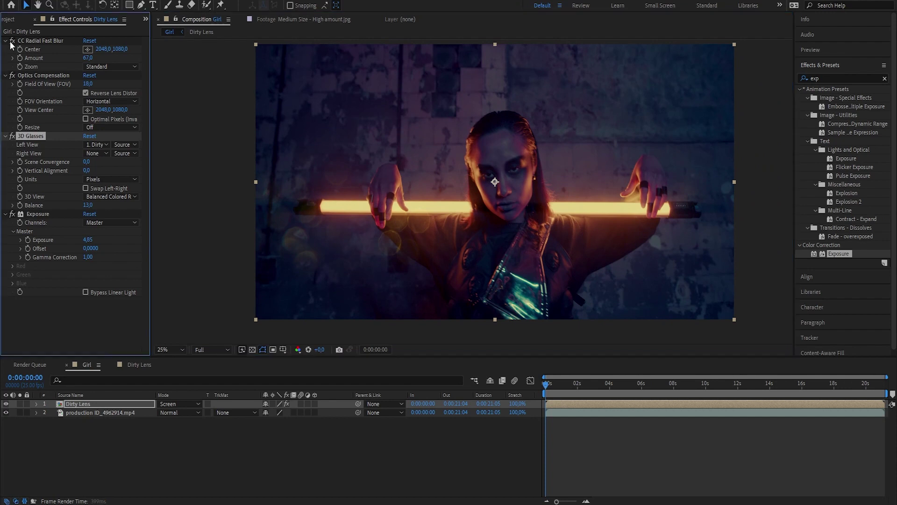
pyautogui.scroll(2, 296, 253)
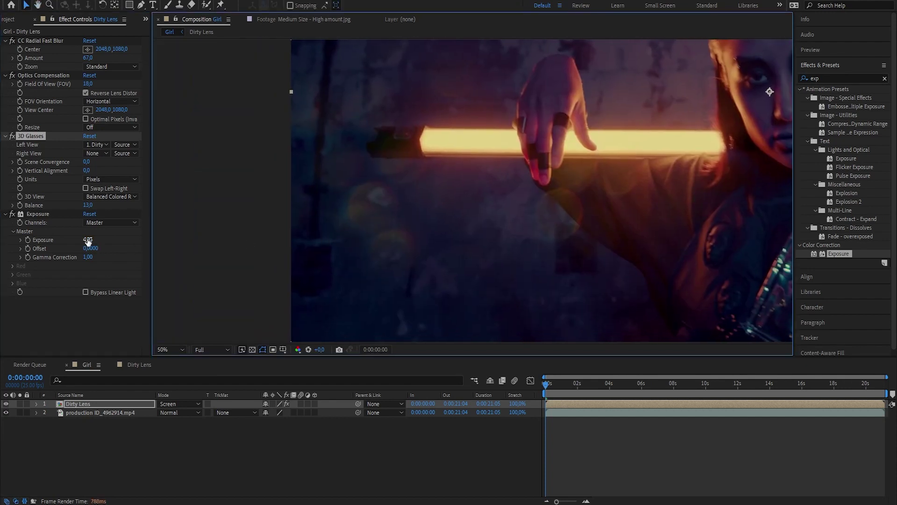
pyautogui.moveTo(87, 240); pyautogui.dragTo(125, 240)
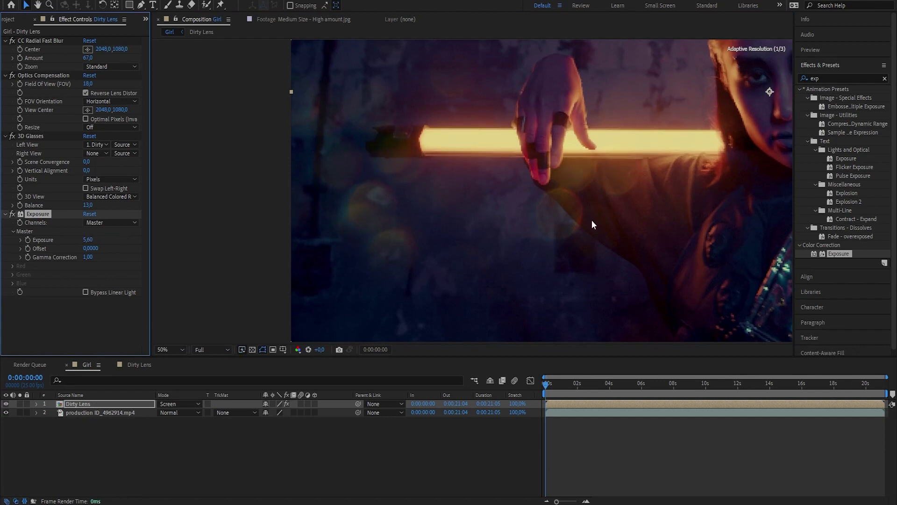
pyautogui.scroll(-2, 591, 220)
pyautogui.moveTo(529, 224); pyautogui.dragTo(431, 243)
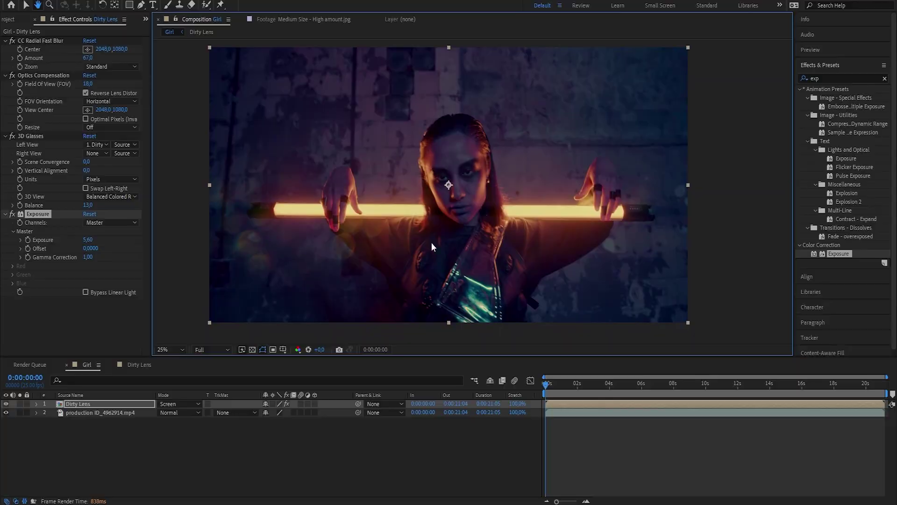